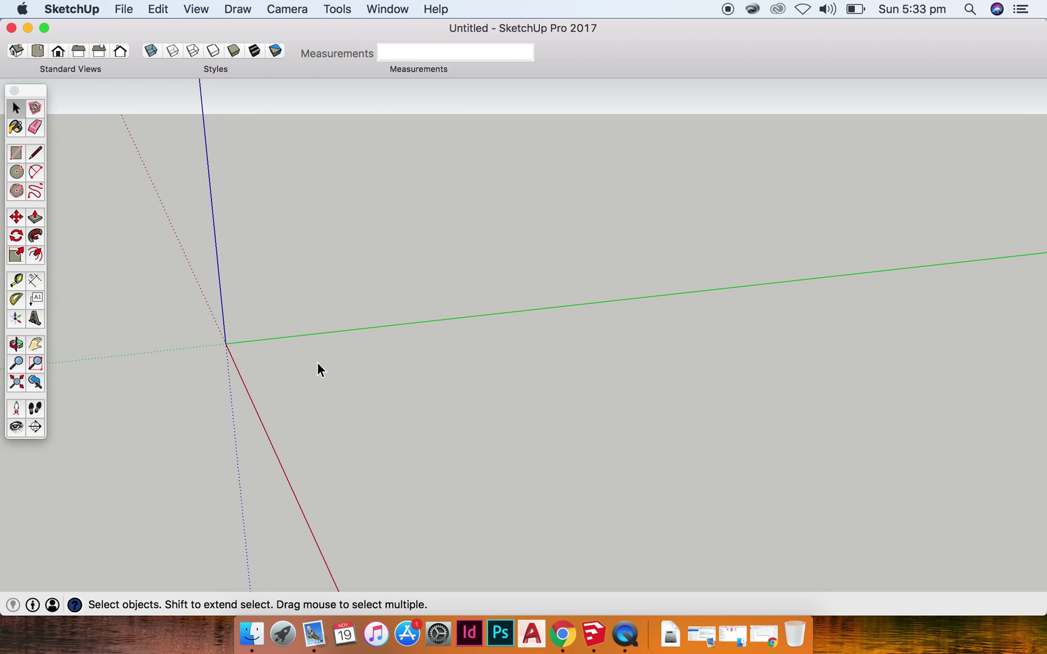
- Draw a freely sized rectangle on the ground plane
{"action": "key", "text": "r"}
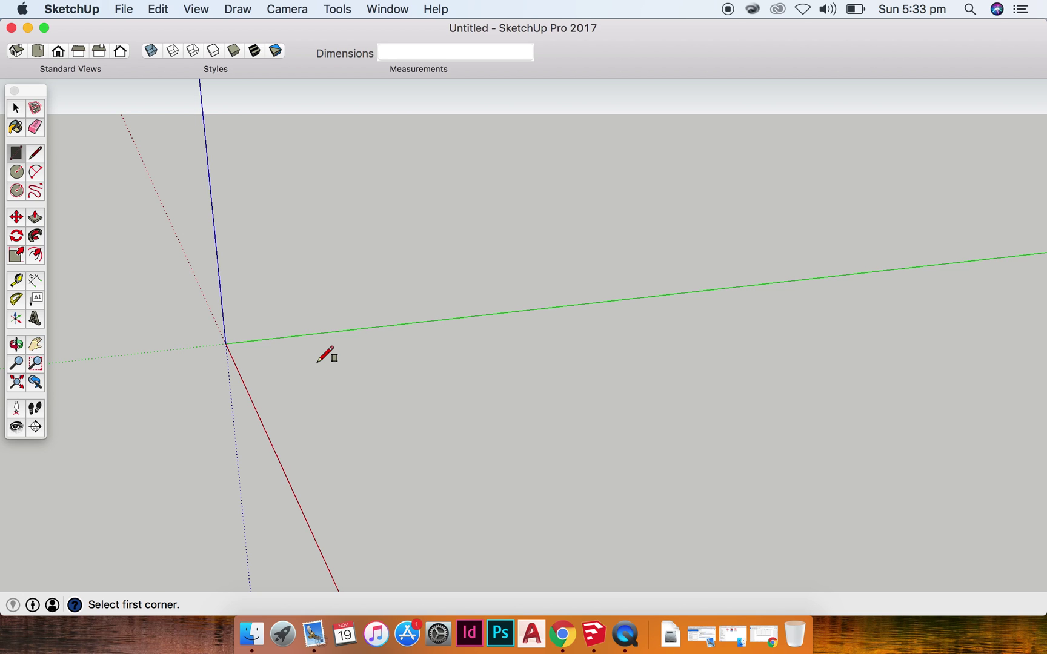
{"action": "left_click", "coordinate": [317, 362]}
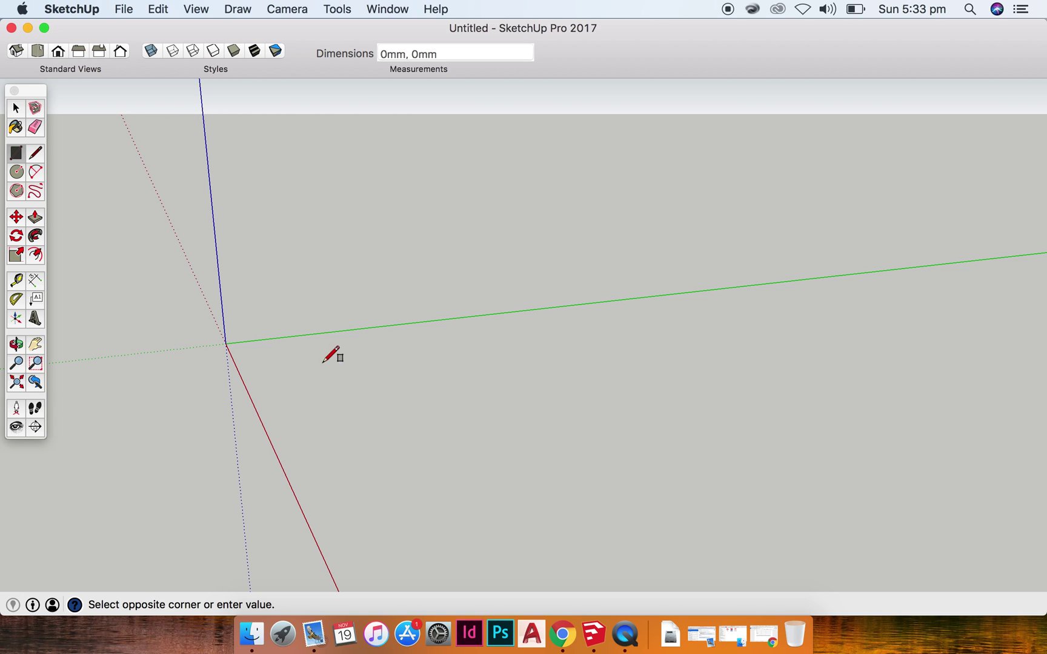
{"action": "left_click", "coordinate": [610, 432]}
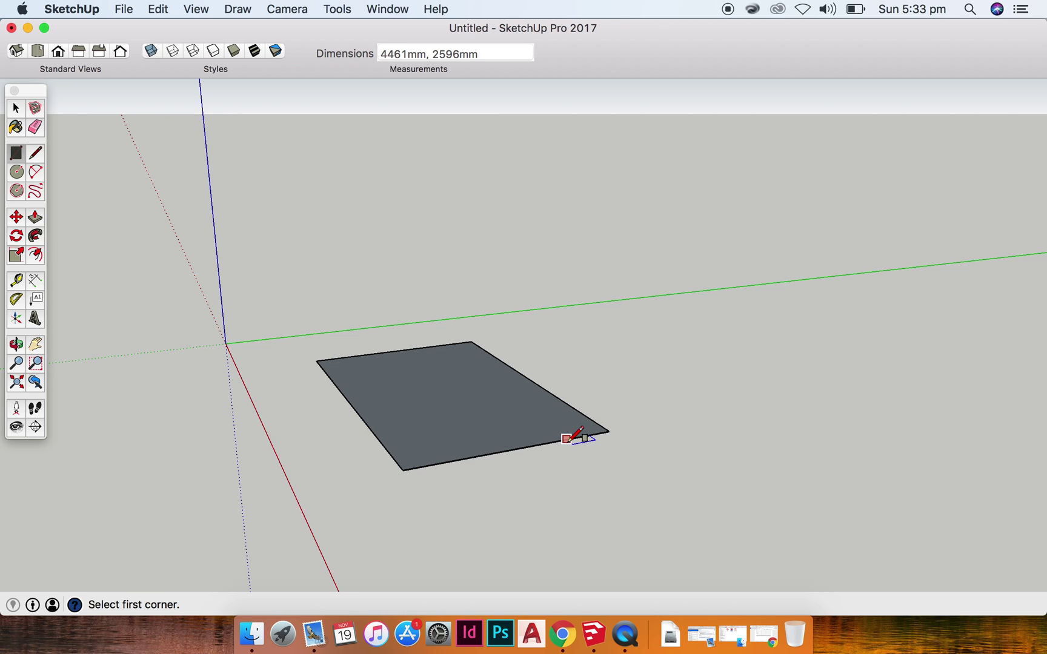
- Draw a second rectangle to its right, exactly 3000 by 2000 mm
{"action": "left_click", "coordinate": [619, 342]}
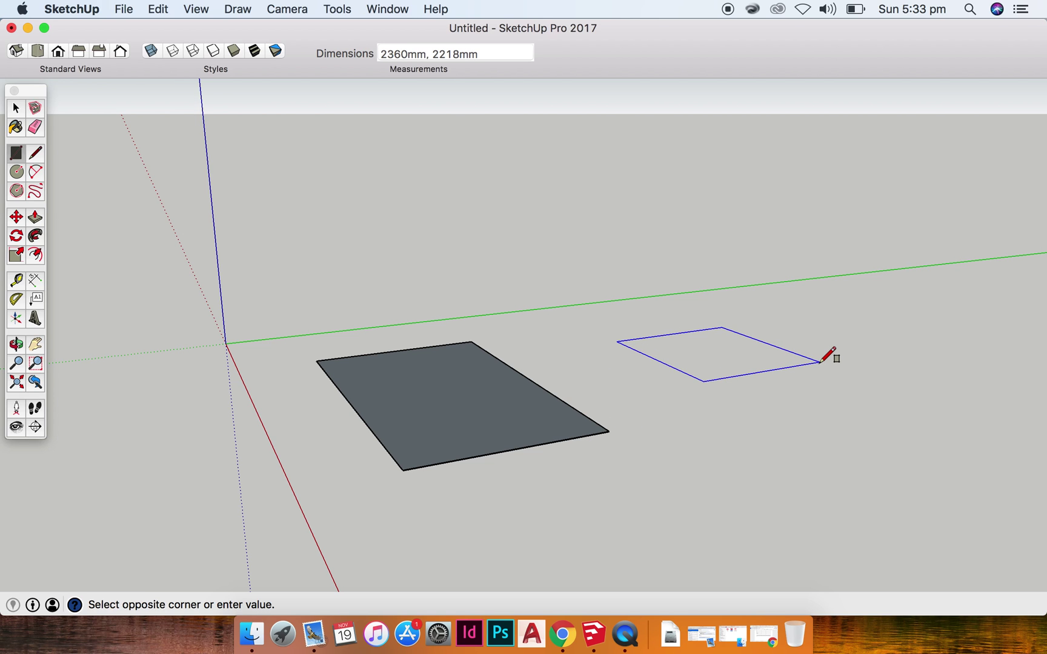
{"action": "key", "text": "Tab"}
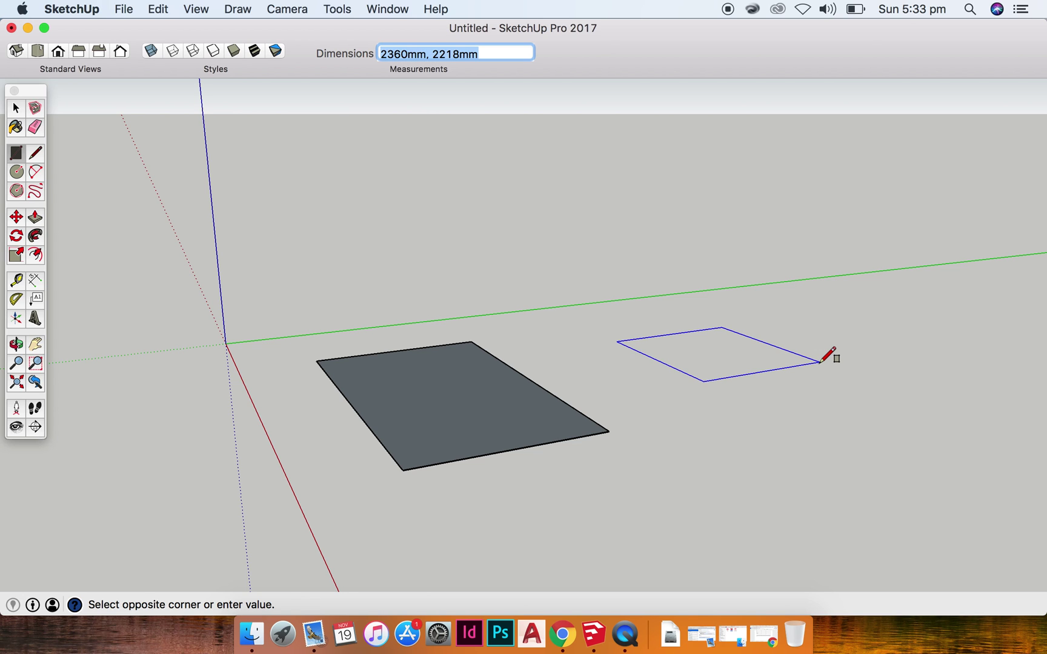
{"action": "type", "text": "300"}
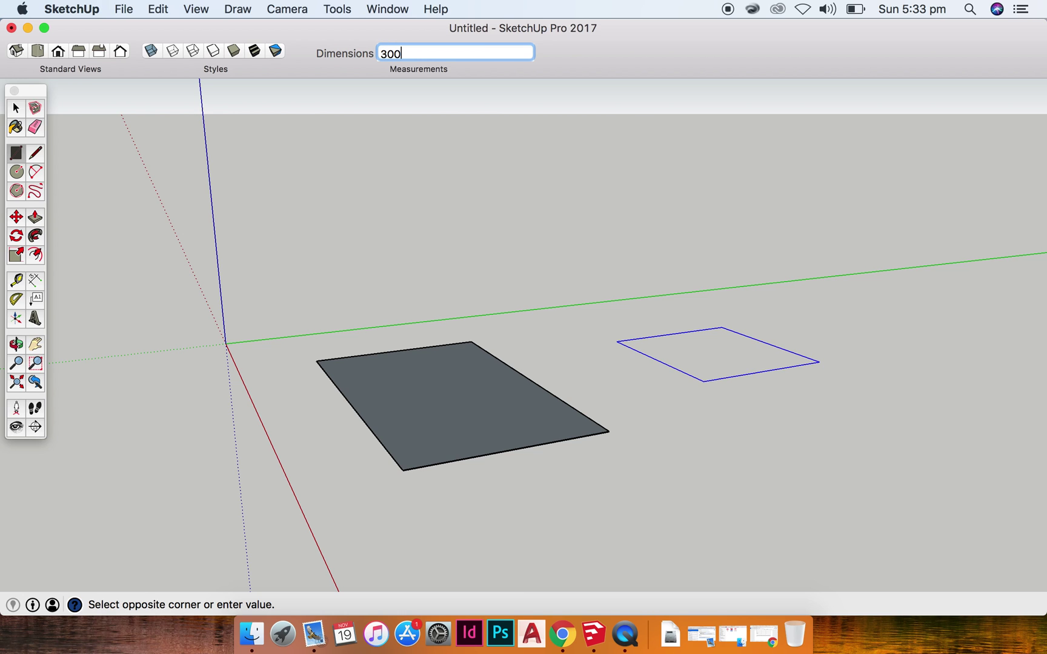
{"action": "type", "text": "0,2000"}
{"action": "key", "text": "Return"}
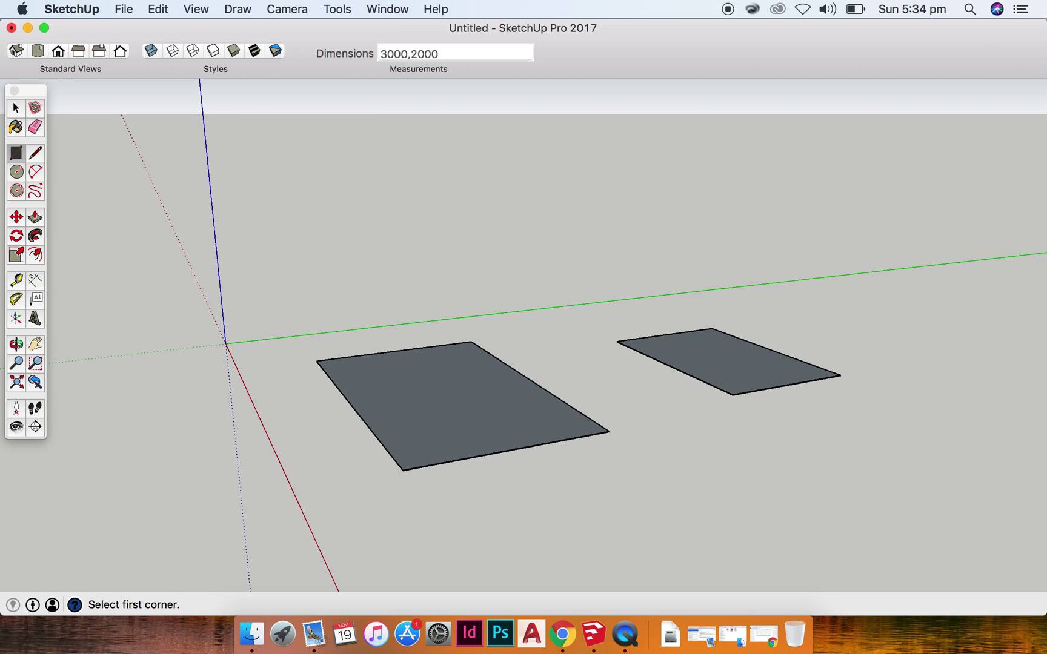
{"action": "key", "text": "t"}
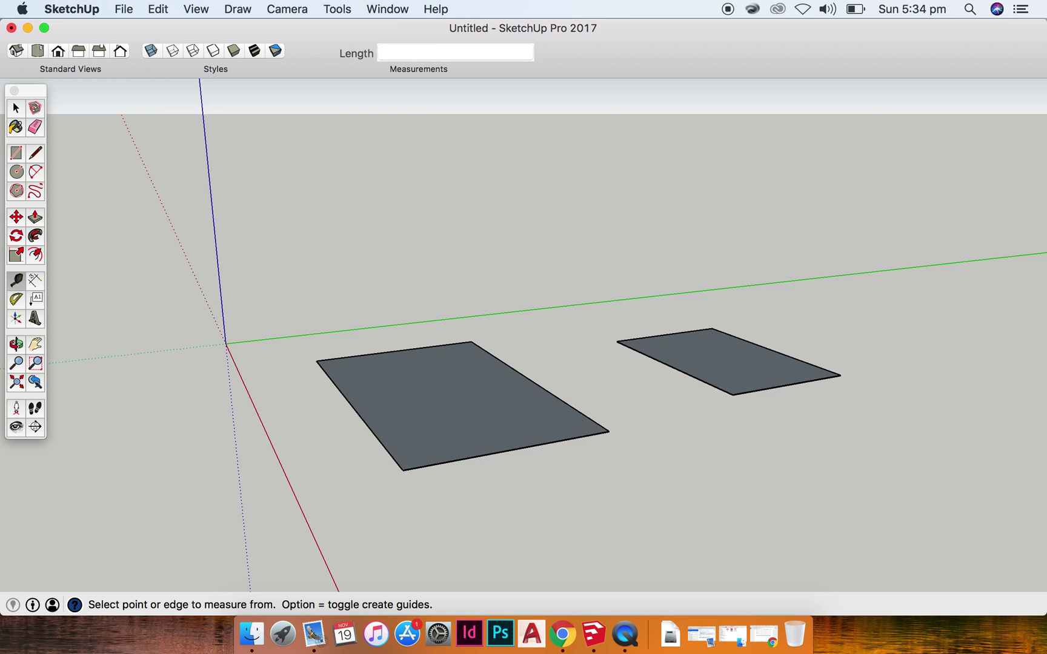
{"action": "left_click", "coordinate": [732, 395]}
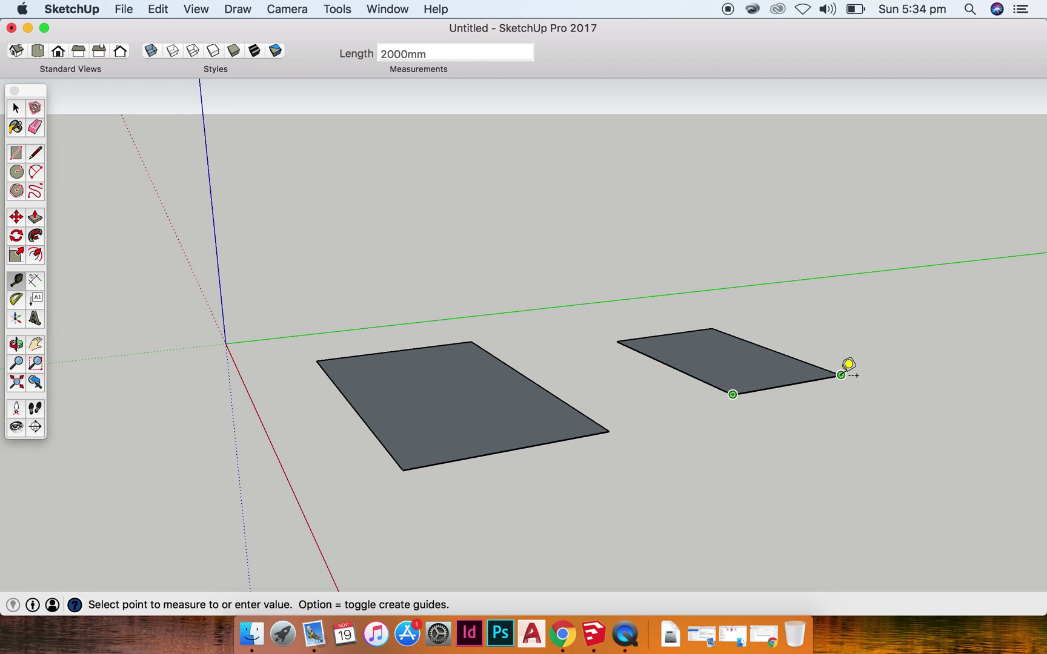
{"action": "key", "text": "space"}
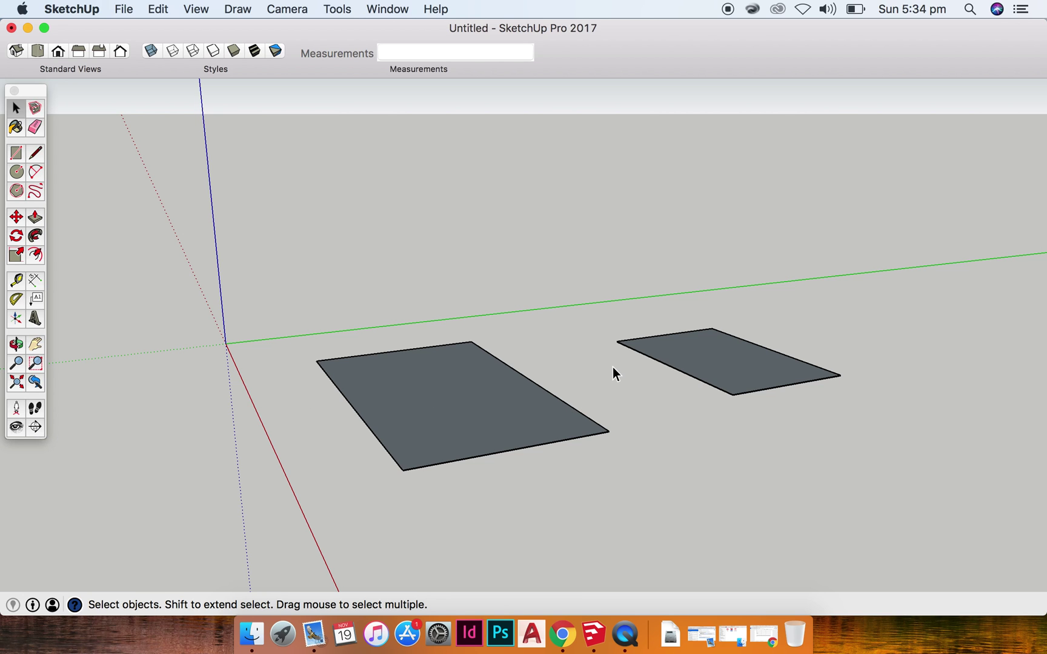
{"action": "key", "text": "q"}
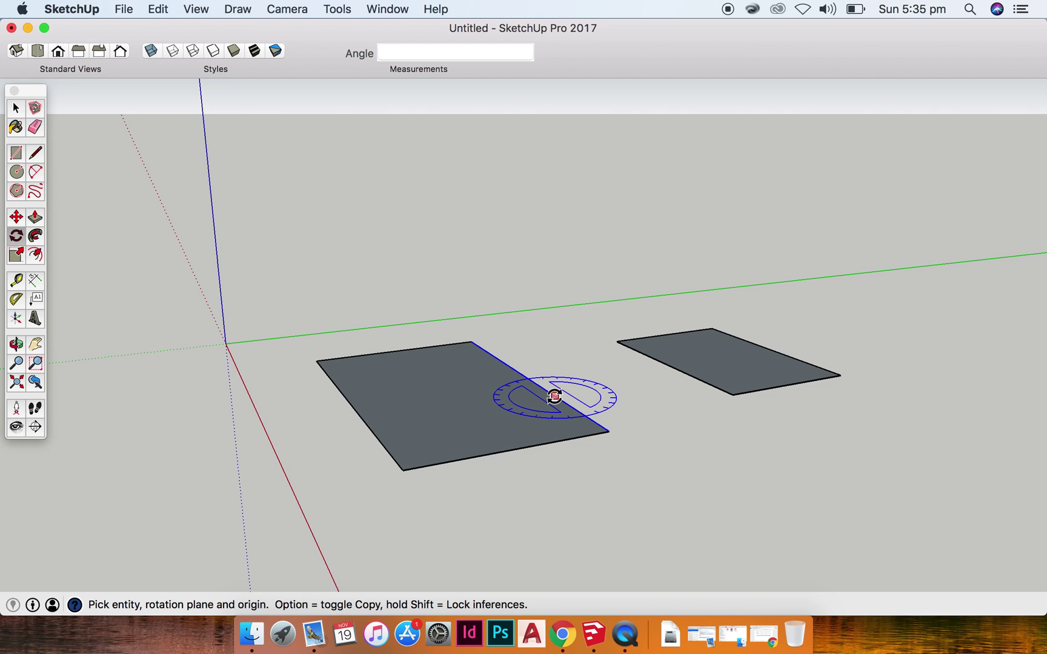
{"action": "left_click", "coordinate": [554, 396]}
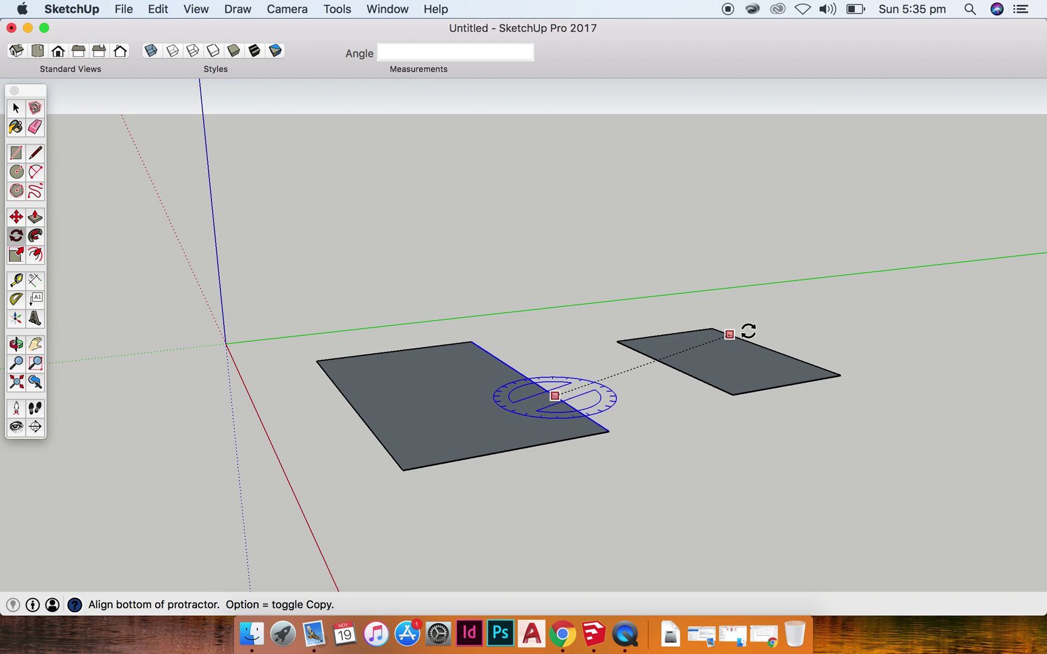
{"action": "left_click", "coordinate": [857, 338]}
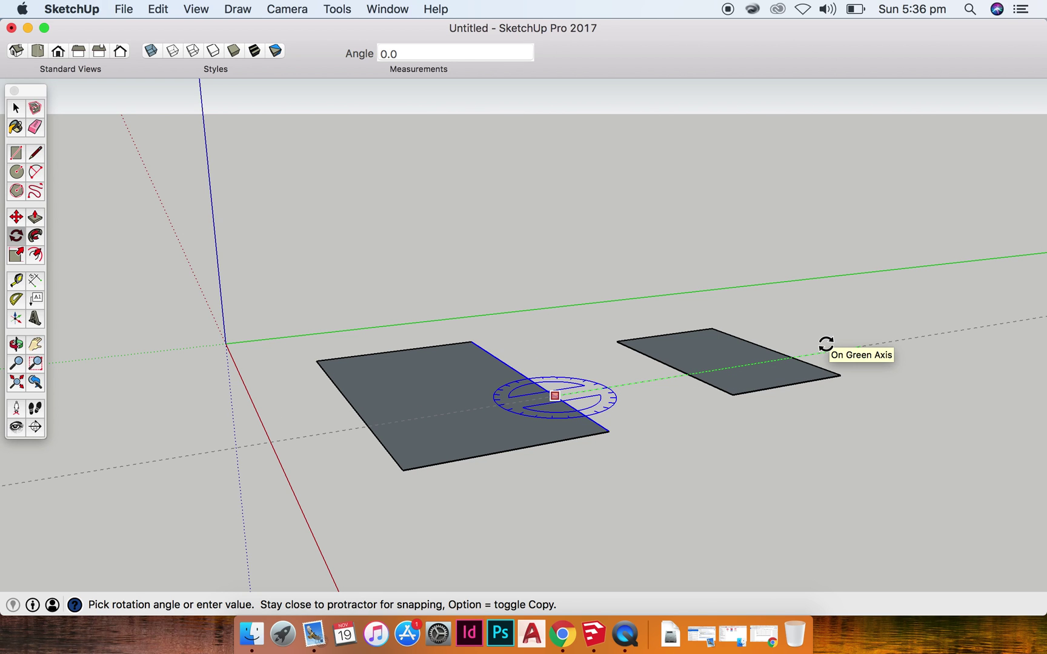
{"action": "left_click", "coordinate": [825, 344]}
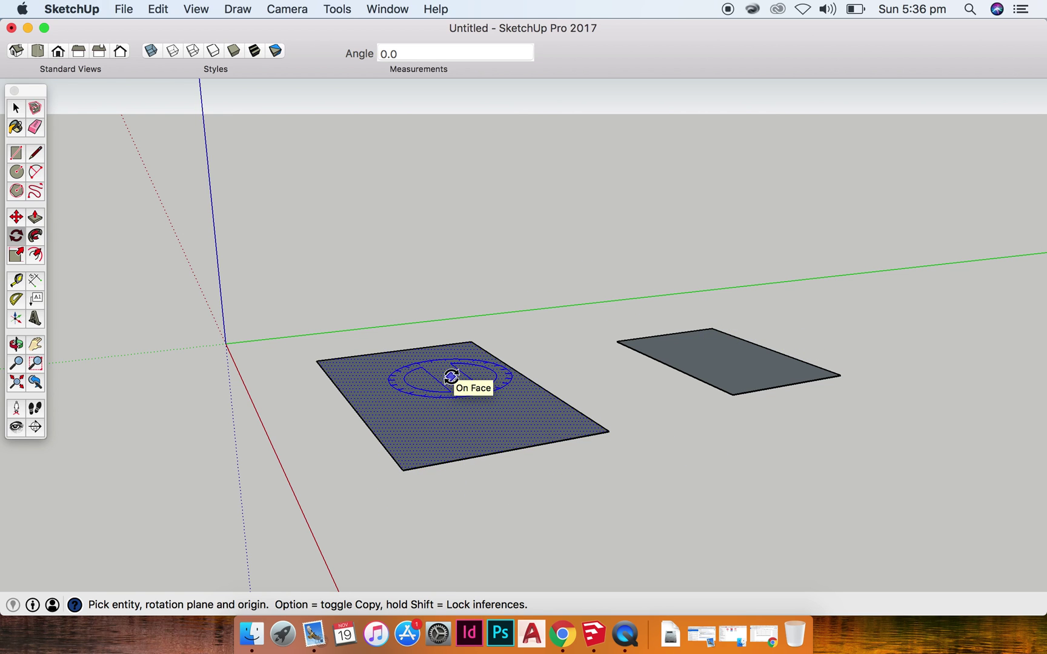
{"action": "key", "text": "space"}
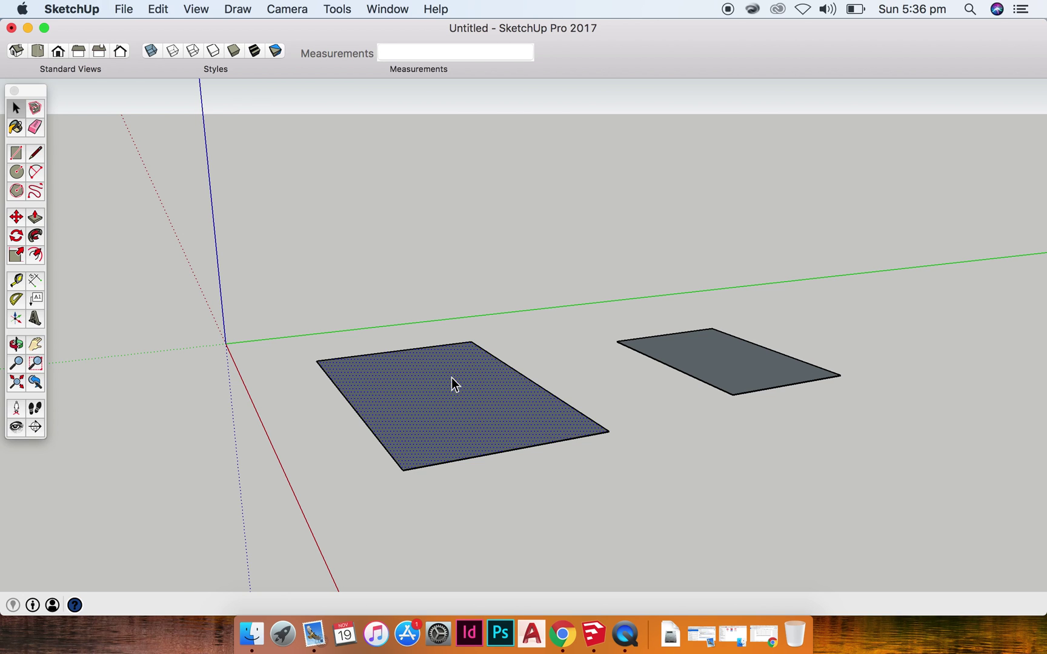
- Select the larger left rectangle's face and edges and make them one group via Edit > Make Group
{"action": "left_click_drag", "start_coordinate": [272, 268], "coordinate": [612, 548]}
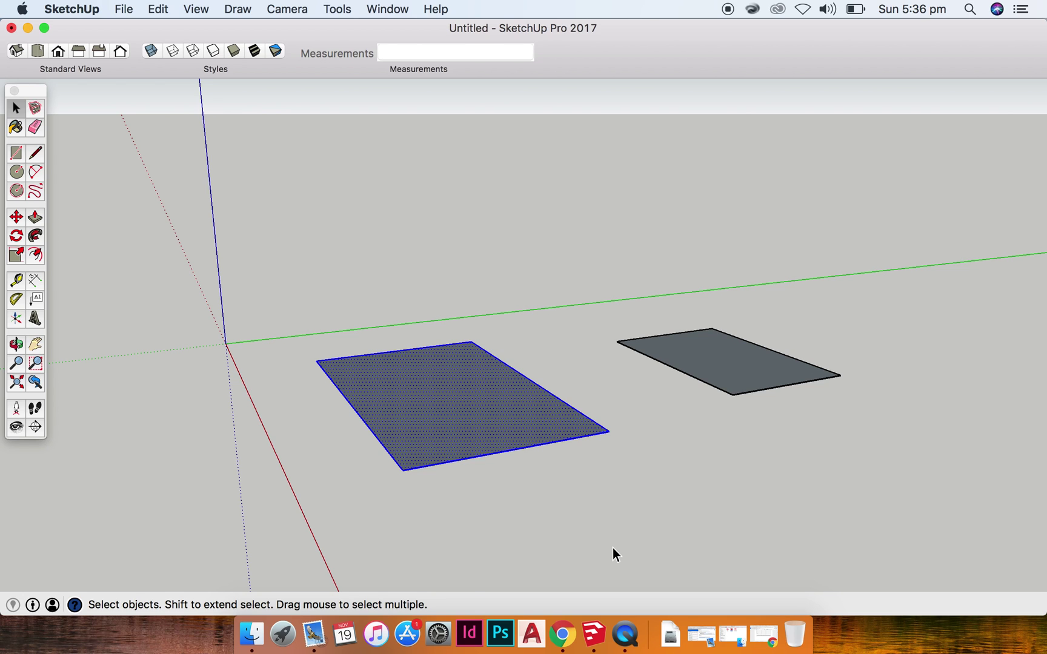
{"action": "left_click", "coordinate": [593, 519]}
{"action": "double_click", "coordinate": [459, 392]}
{"action": "left_click", "coordinate": [172, 8]}
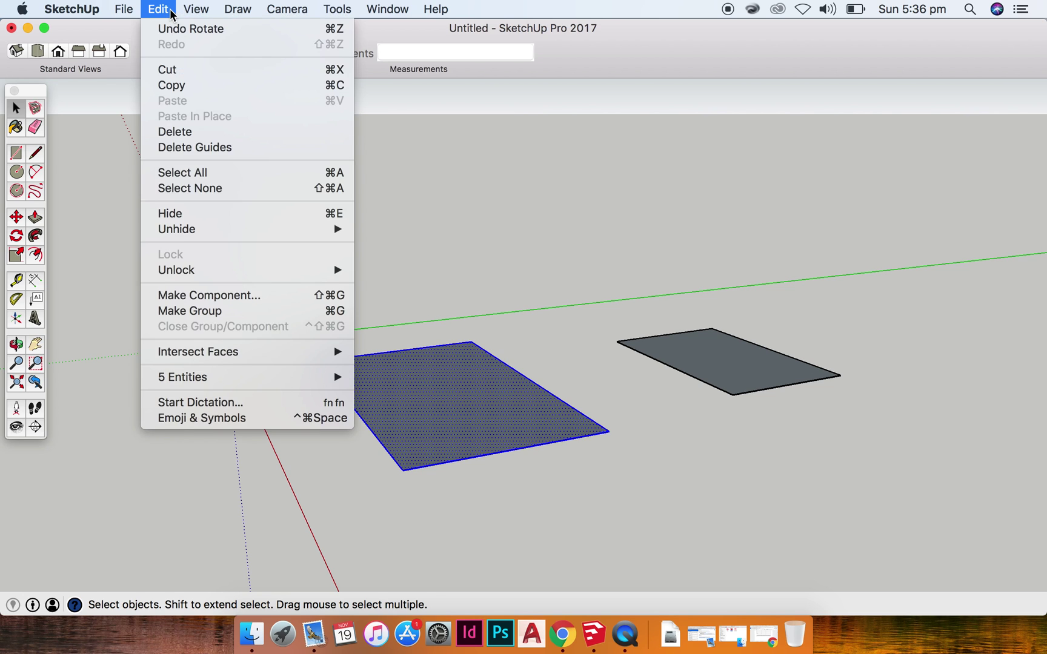
{"action": "left_click", "coordinate": [188, 311]}
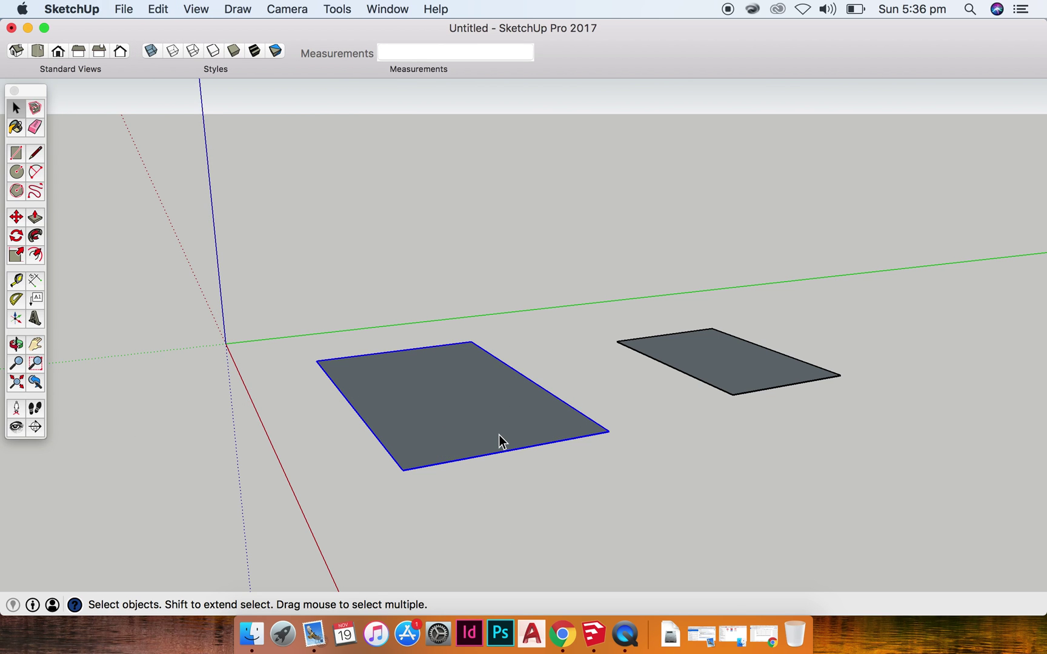
- Rotate the grouped left rectangle 90 degrees about its face, starting from the red axis
{"action": "key", "text": "q"}
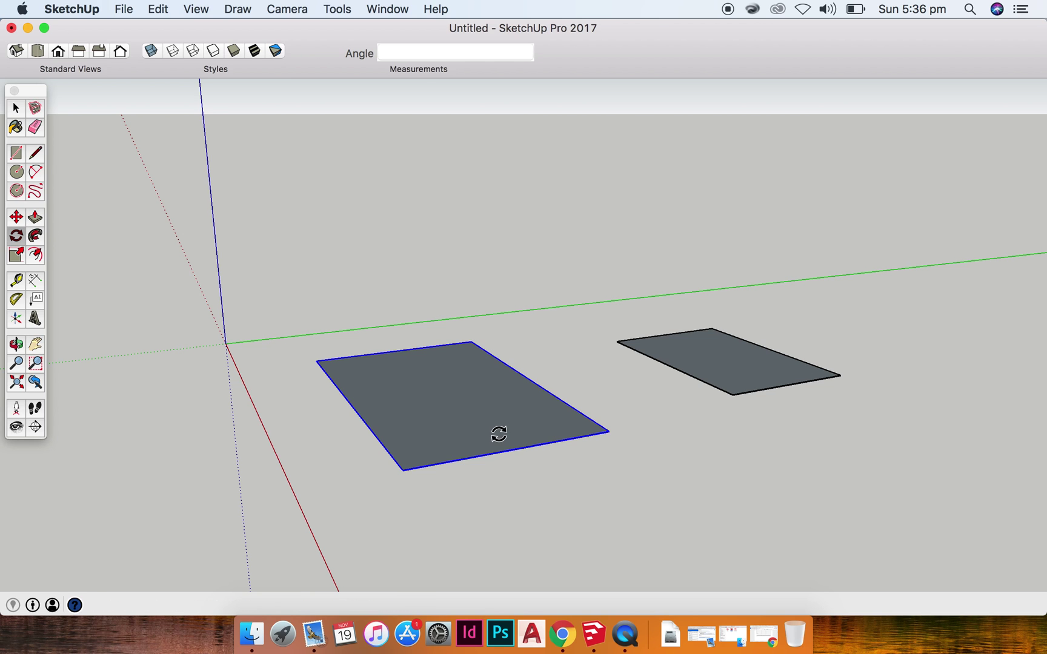
{"action": "left_click", "coordinate": [456, 403]}
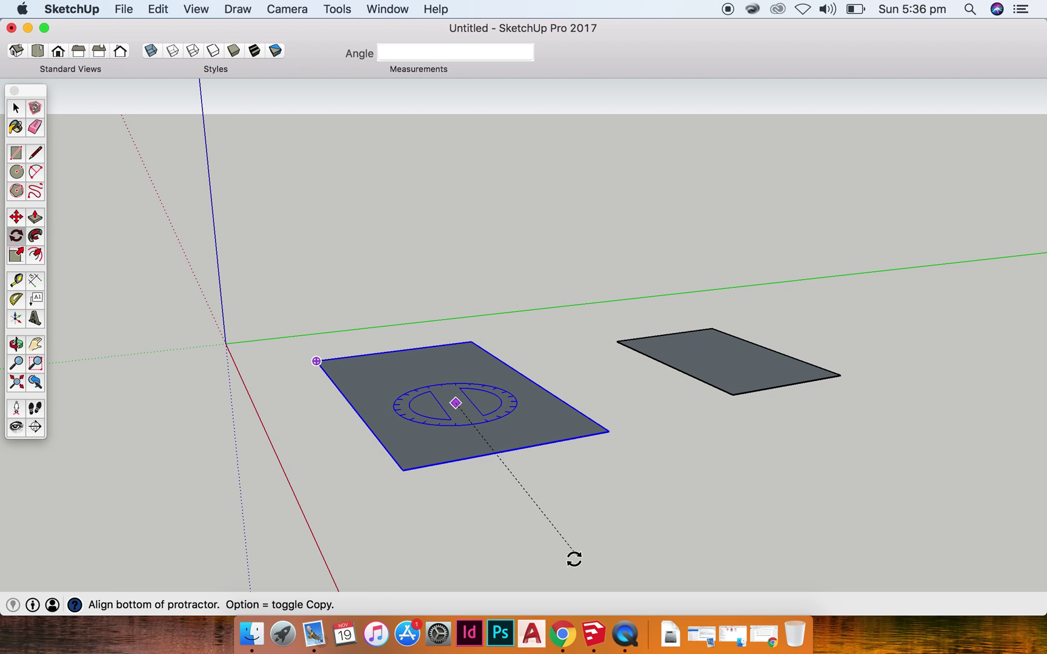
{"action": "left_click", "coordinate": [633, 547]}
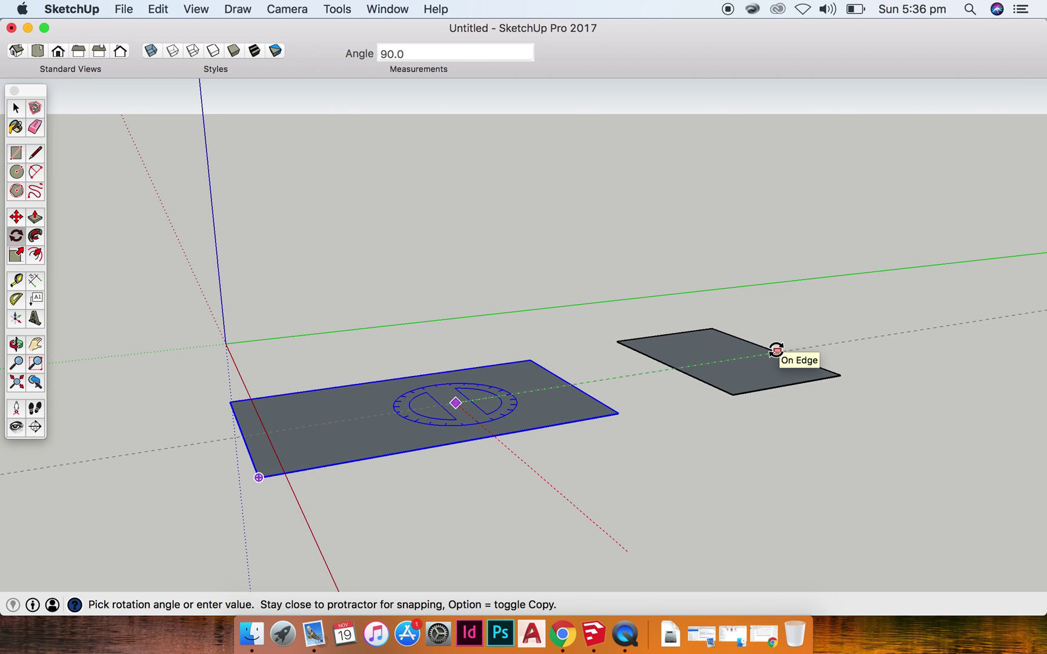
{"action": "left_click", "coordinate": [776, 350]}
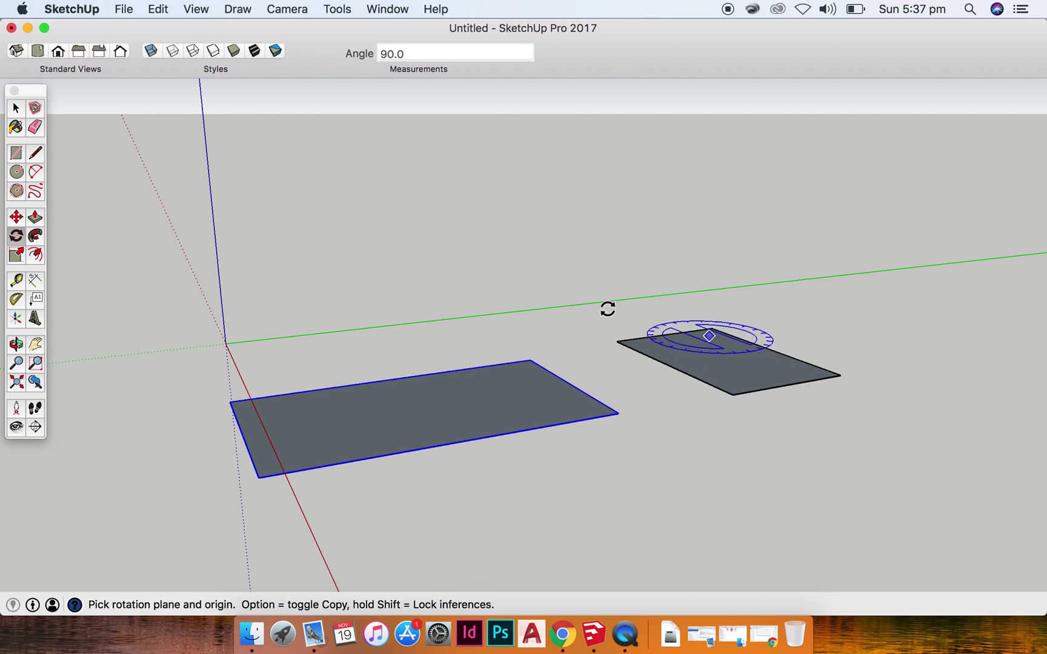
- Select the smaller rectangle's face and three of its edges
{"action": "key", "text": "space"}
{"action": "left_click", "coordinate": [743, 364]}
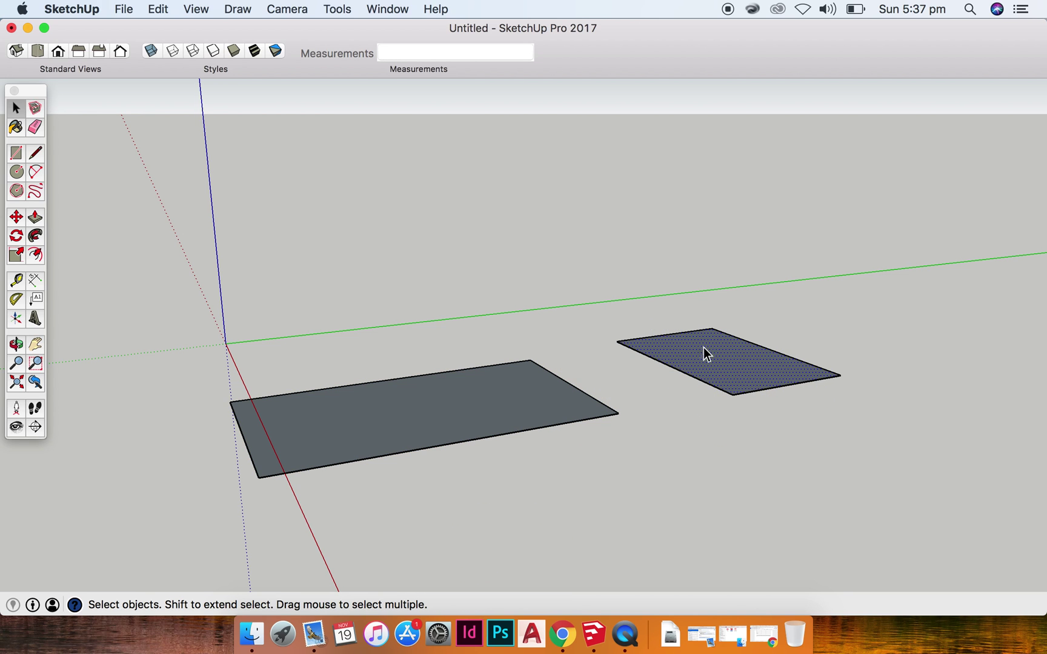
{"action": "left_click", "coordinate": [667, 367]}
{"action": "left_click", "coordinate": [761, 391]}
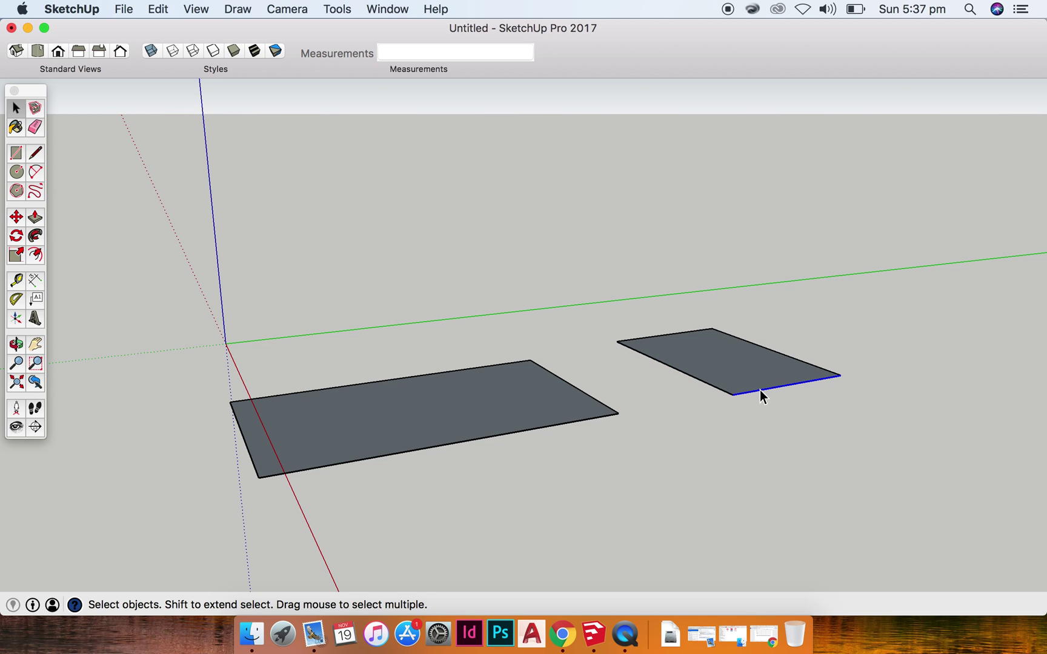
{"action": "left_click", "coordinate": [771, 350]}
- Move the grouped rectangle by its right corner onto the smaller rectangle's front corner
{"action": "left_click", "coordinate": [592, 457]}
{"action": "left_click", "coordinate": [456, 416]}
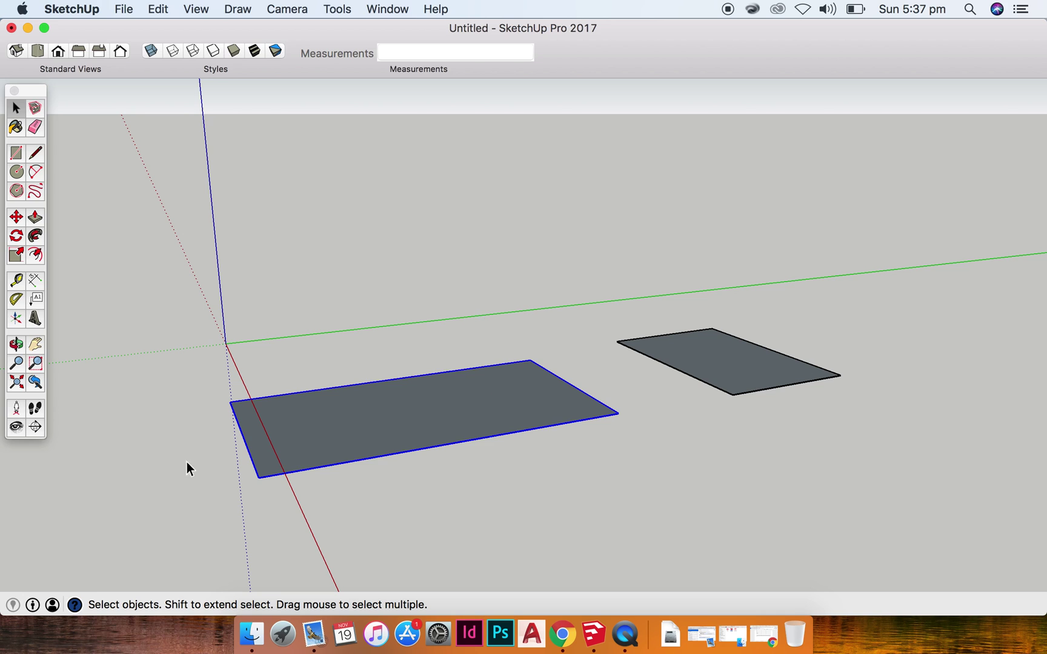
{"action": "key", "text": "m"}
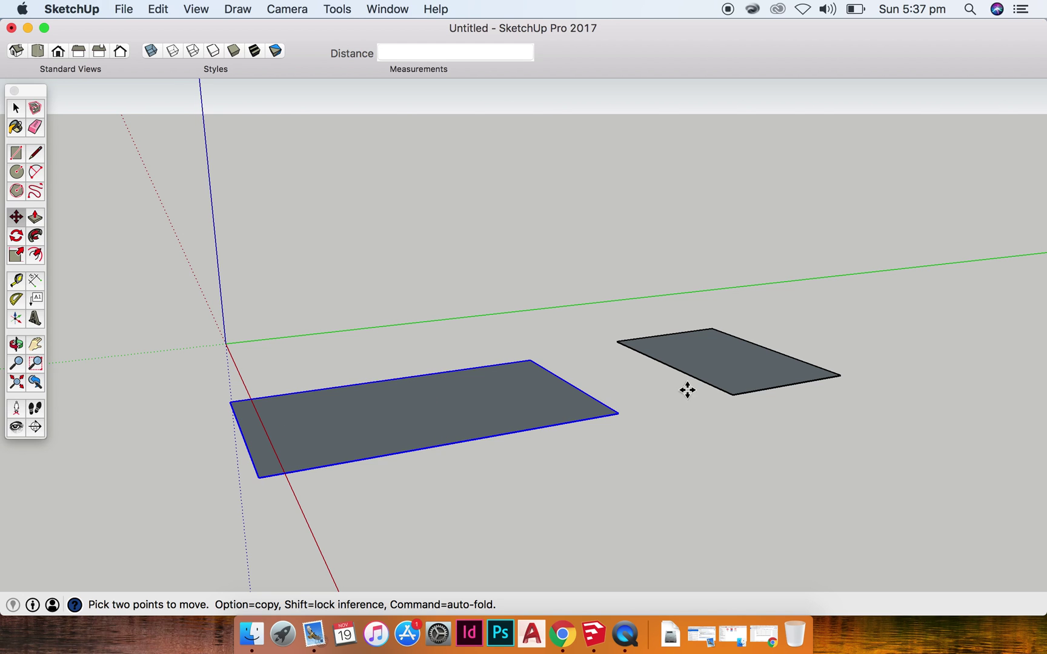
{"action": "left_click", "coordinate": [617, 413]}
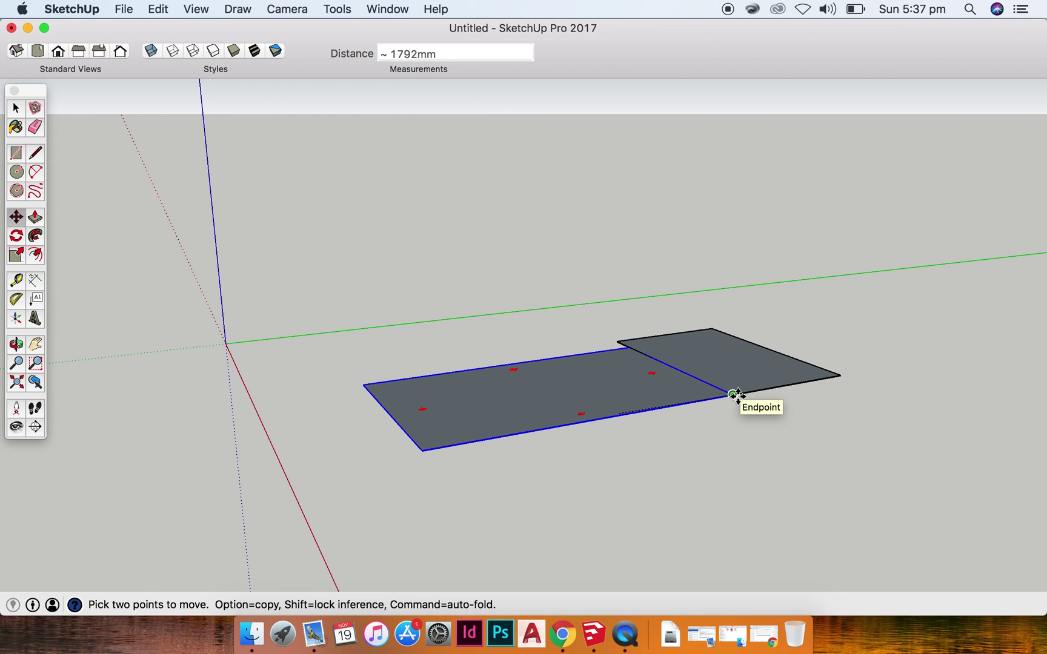
{"action": "left_click", "coordinate": [735, 395]}
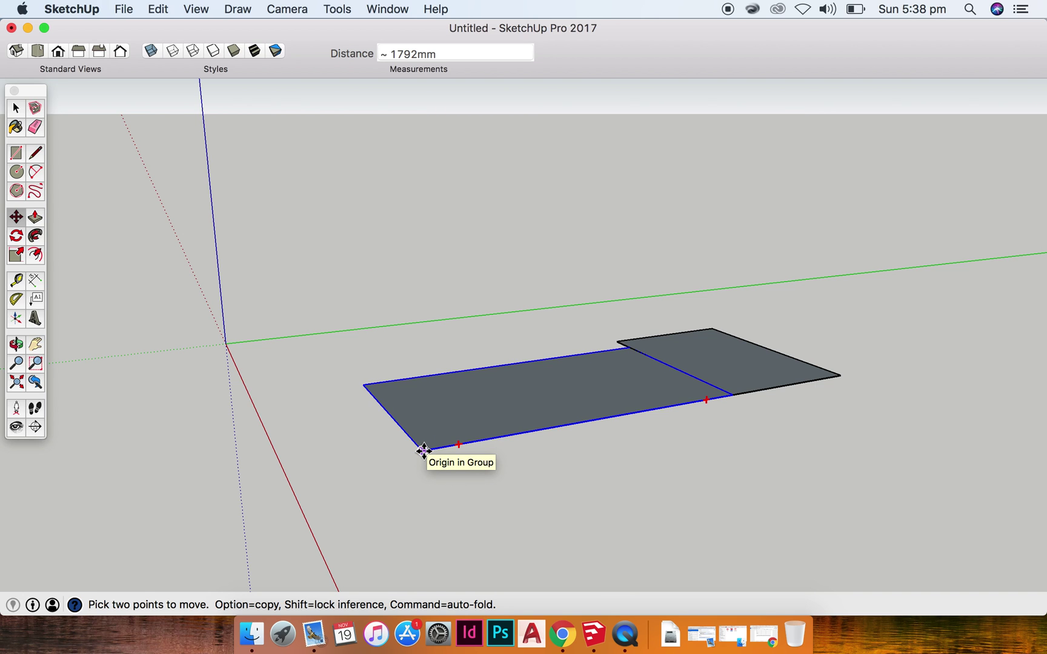
{"action": "key", "text": "space"}
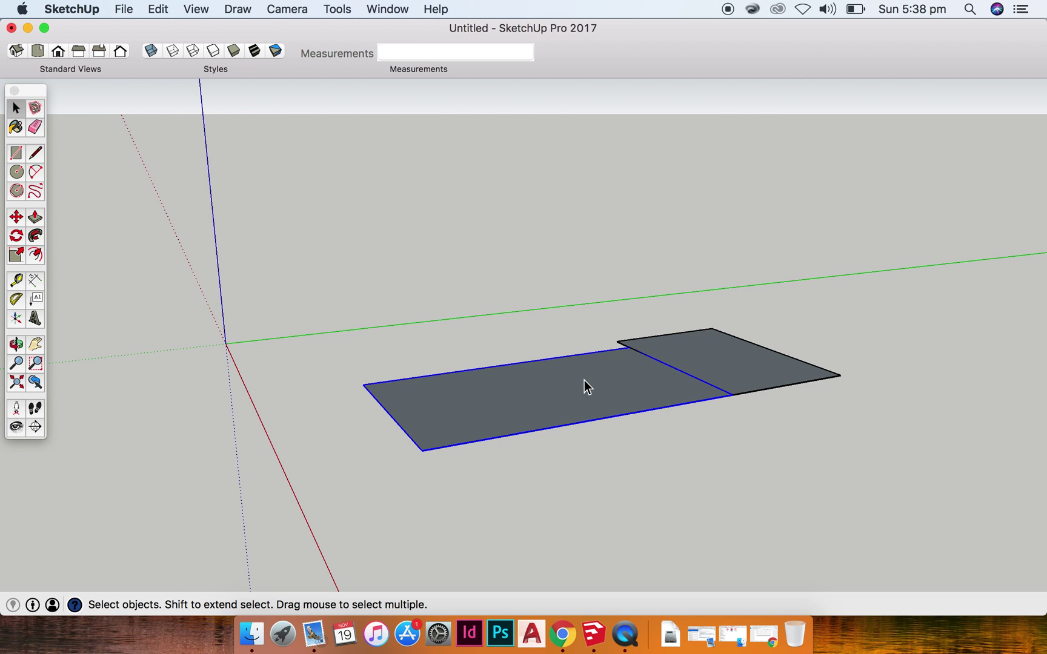
- Delete the grouped rectangle, leaving a single plain rectangle, and switch to Top view
{"action": "key", "text": "Delete"}
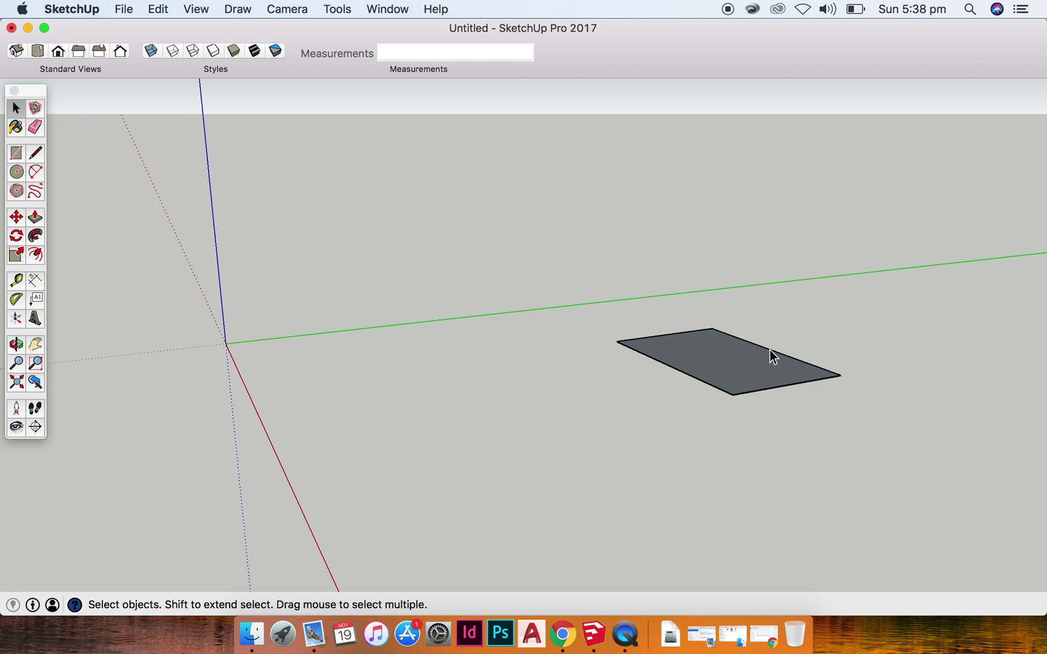
{"action": "scroll", "coordinate": [769, 349], "scroll_direction": "up", "scroll_amount": 5}
{"action": "key", "text": "f"}
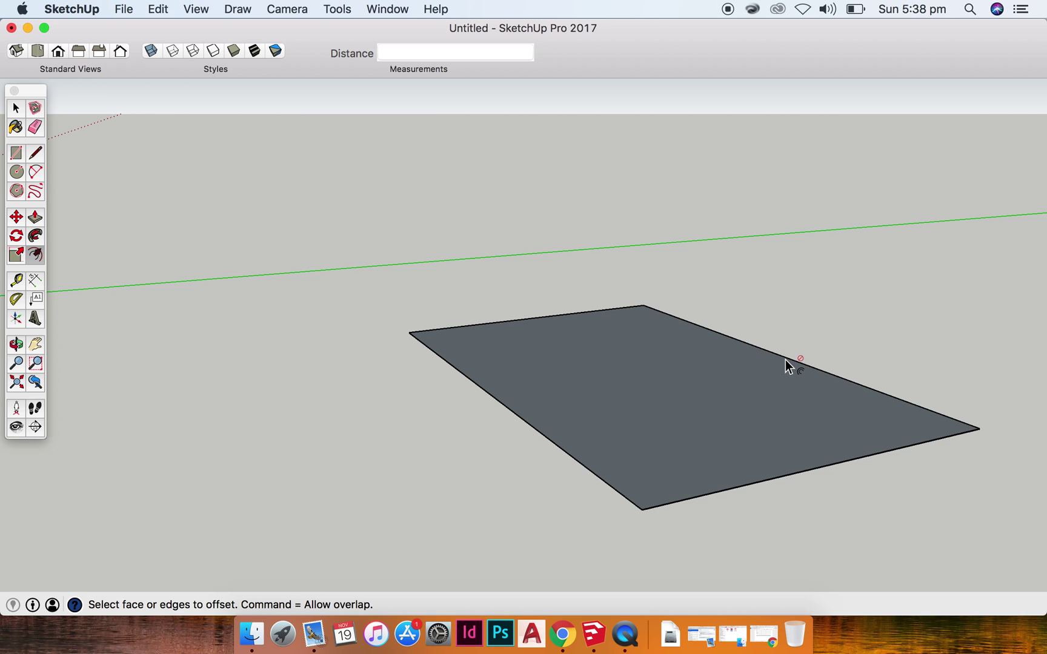
{"action": "left_click", "coordinate": [802, 364]}
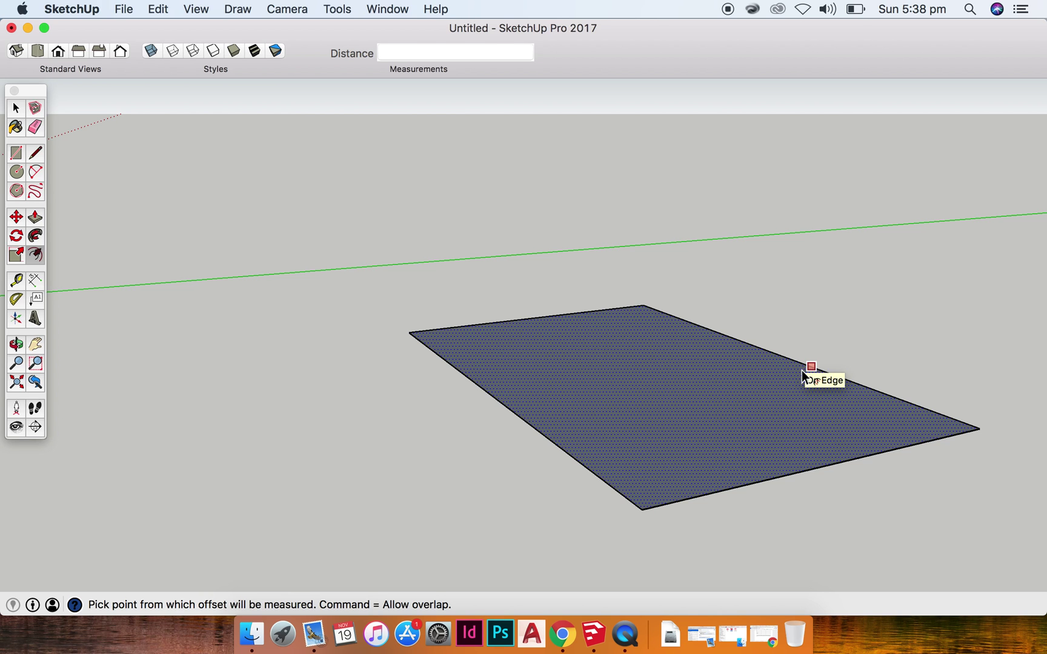
{"action": "key", "text": "Escape"}
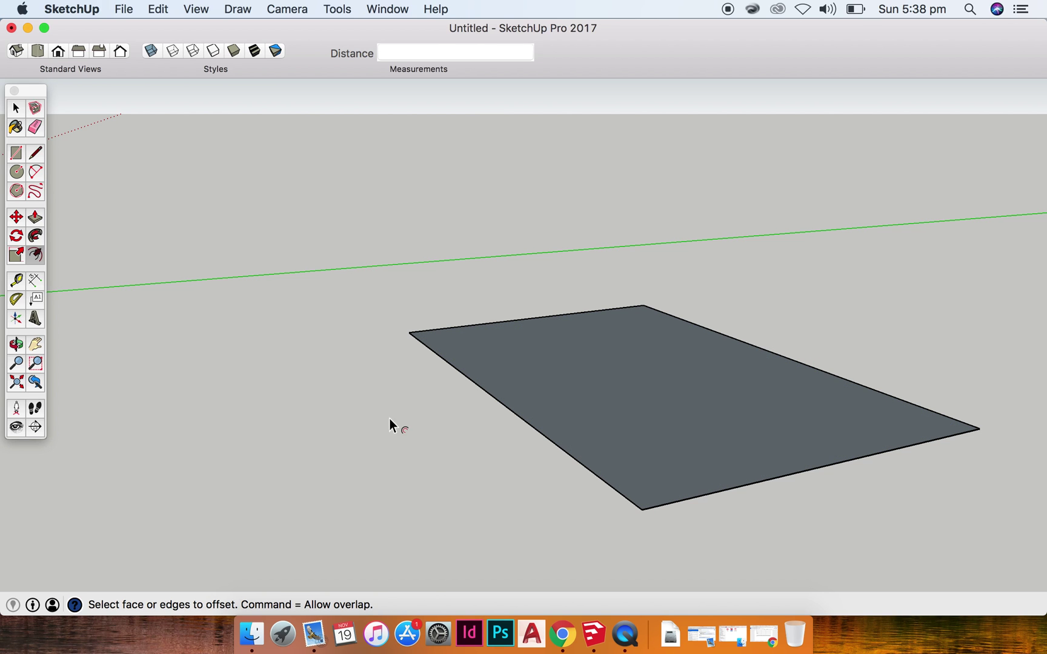
{"action": "left_click", "coordinate": [37, 51]}
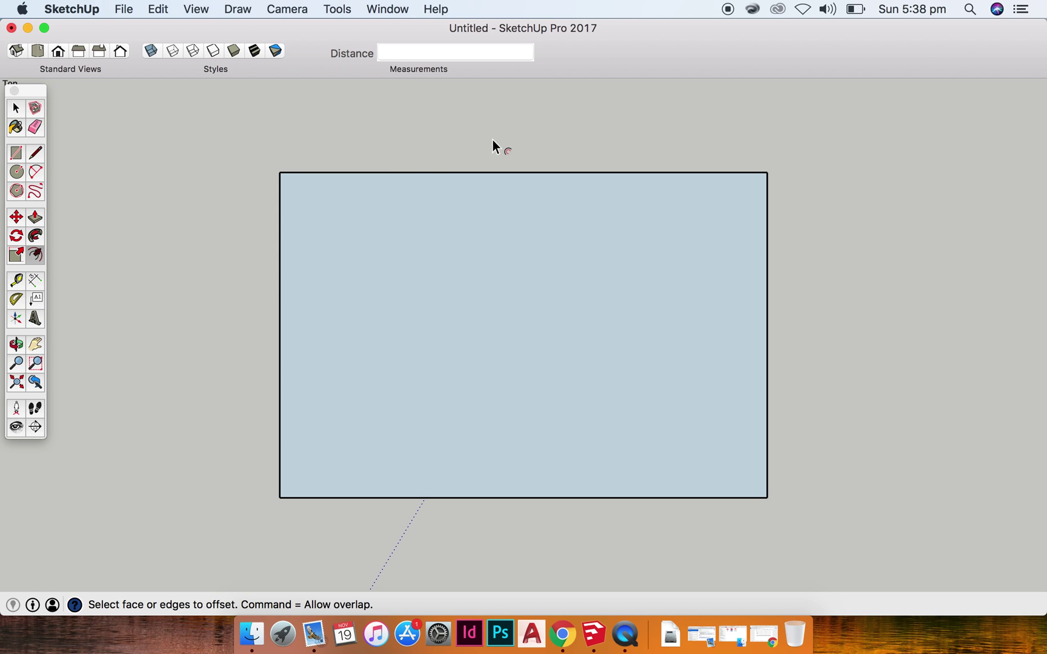
- Offset the rectangle's outline inward by 200 mm to form a border strip
{"action": "left_click", "coordinate": [444, 250]}
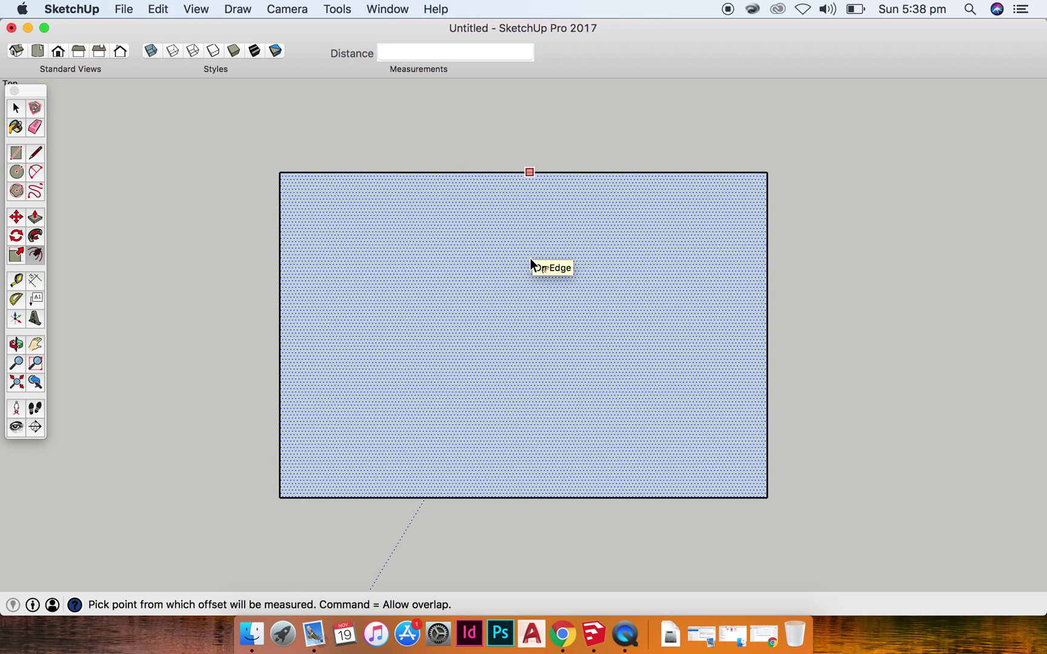
{"action": "key", "text": "Escape"}
{"action": "left_click", "coordinate": [523, 172]}
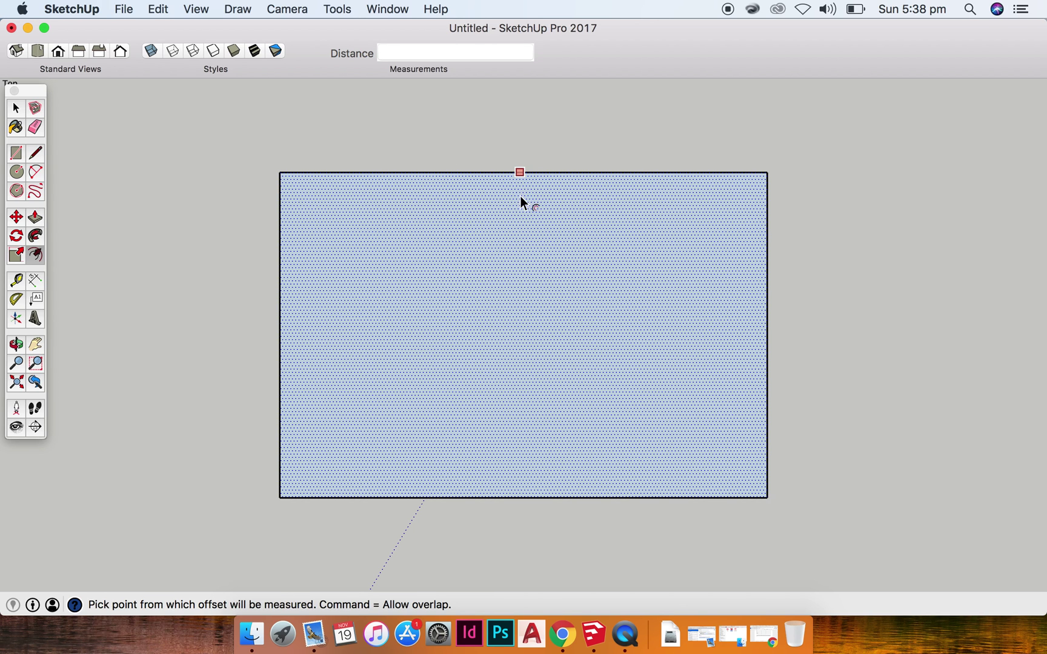
{"action": "key", "text": "Escape"}
{"action": "left_click", "coordinate": [523, 173]}
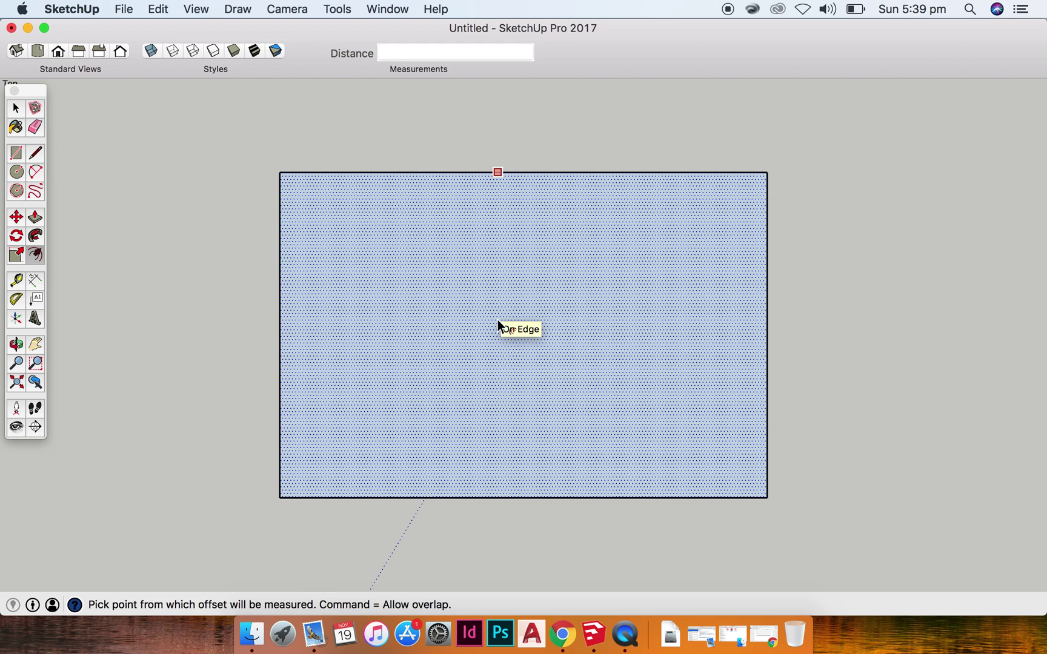
{"action": "left_click", "coordinate": [498, 327]}
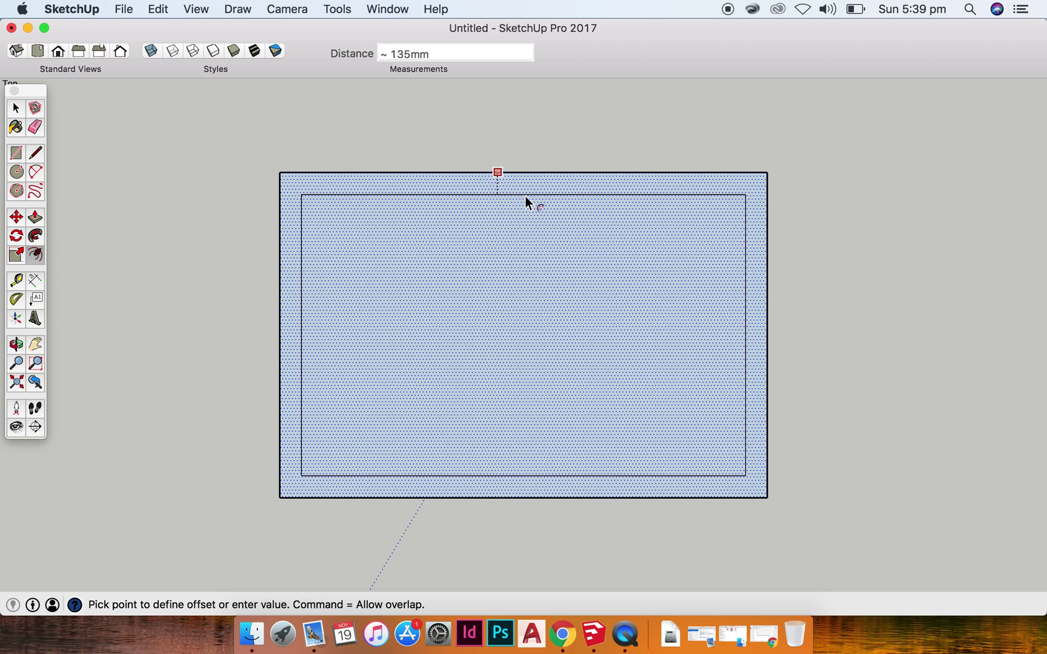
{"action": "type", "text": "200"}
{"action": "key", "text": "Return"}
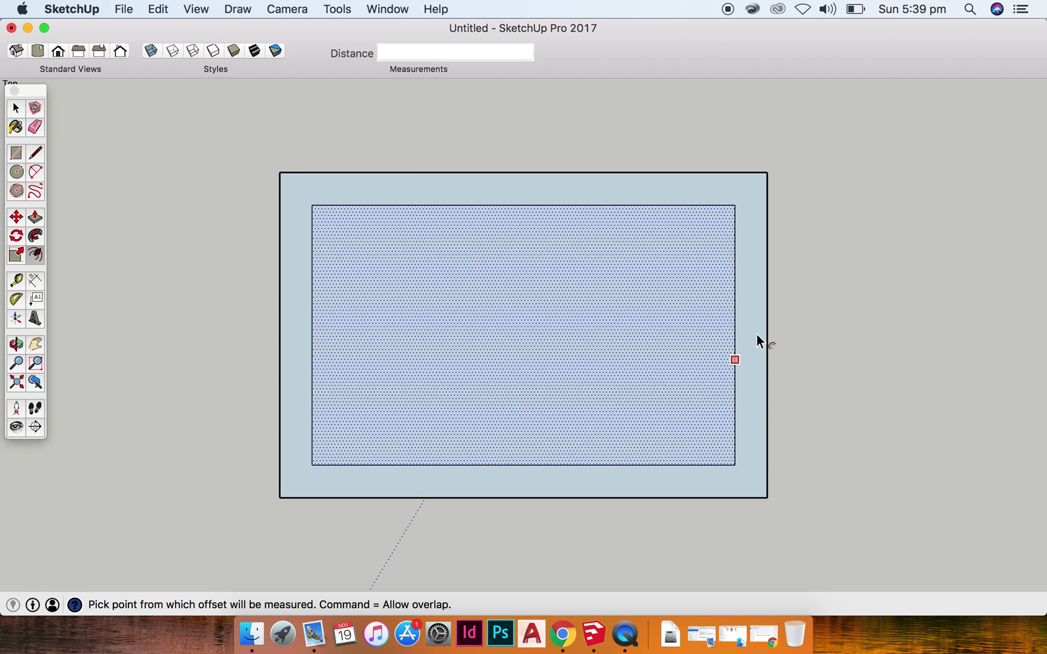
- Select the inner rectangular face
{"action": "key", "text": "space"}
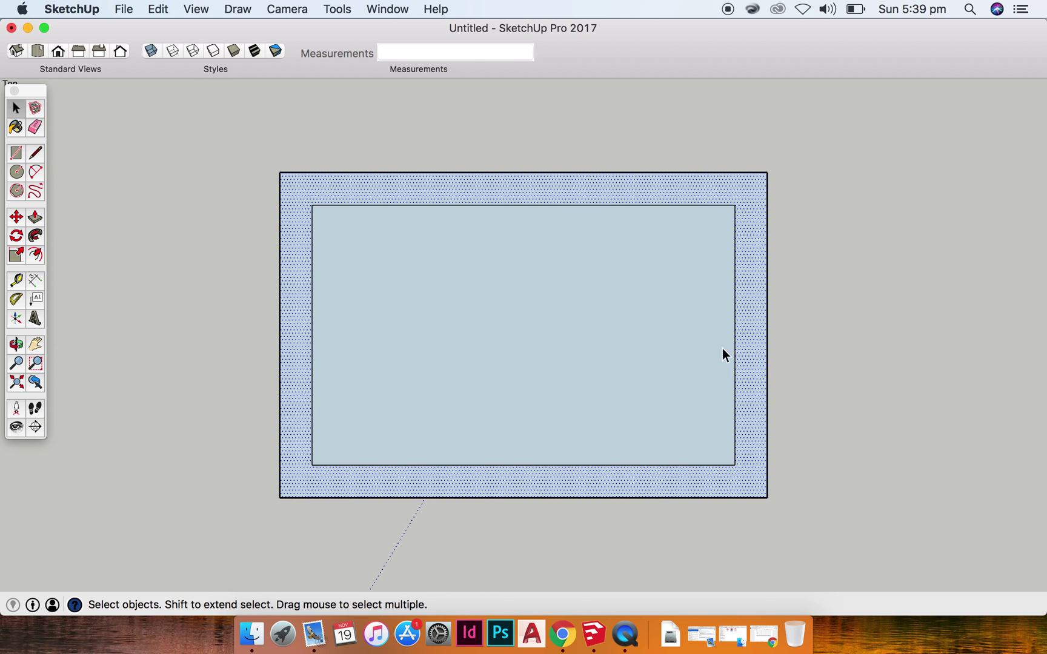
{"action": "left_click", "coordinate": [315, 339]}
{"action": "left_click", "coordinate": [533, 206]}
{"action": "left_click", "coordinate": [525, 290]}
- Paint the outer border strip a pink colour from the colour wheel
{"action": "key", "text": "b"}
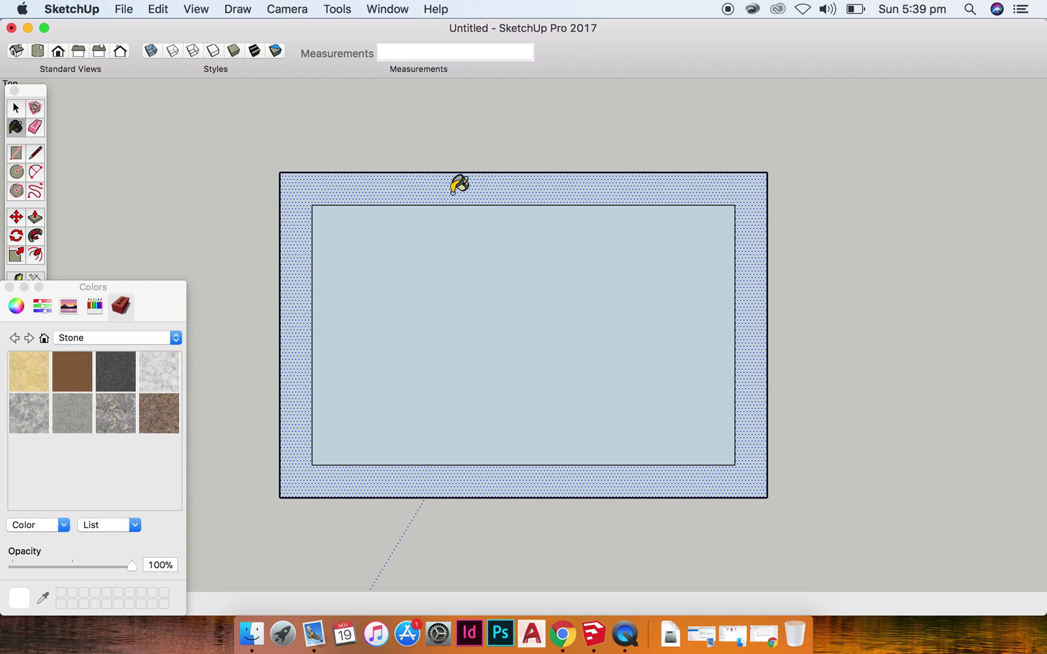
{"action": "left_click", "coordinate": [15, 311]}
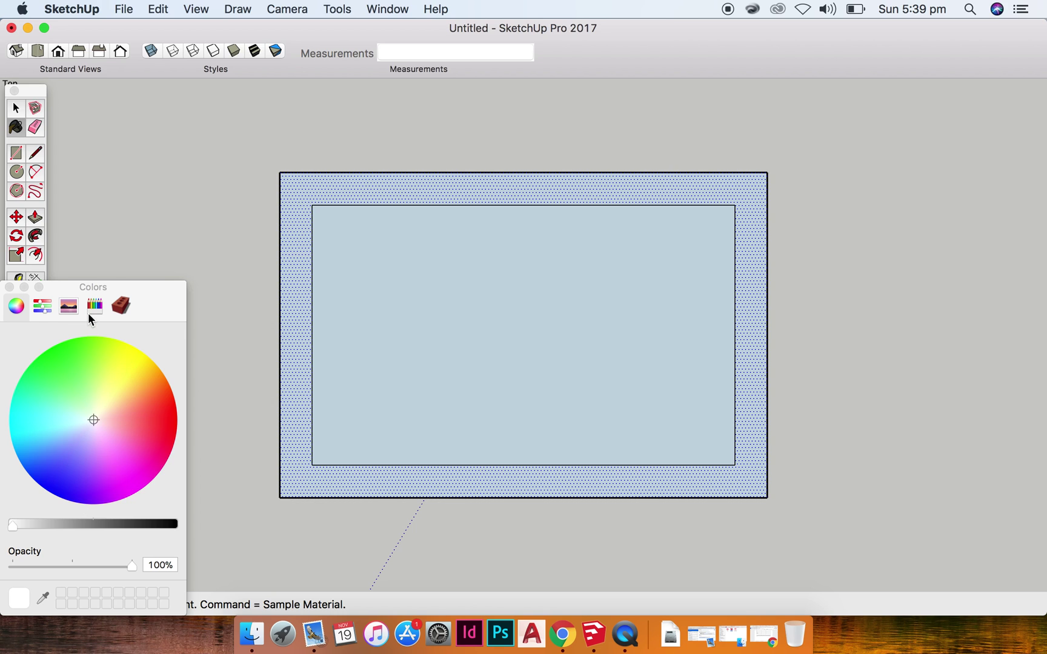
{"action": "left_click_drag", "start_coordinate": [96, 409], "coordinate": [143, 435]}
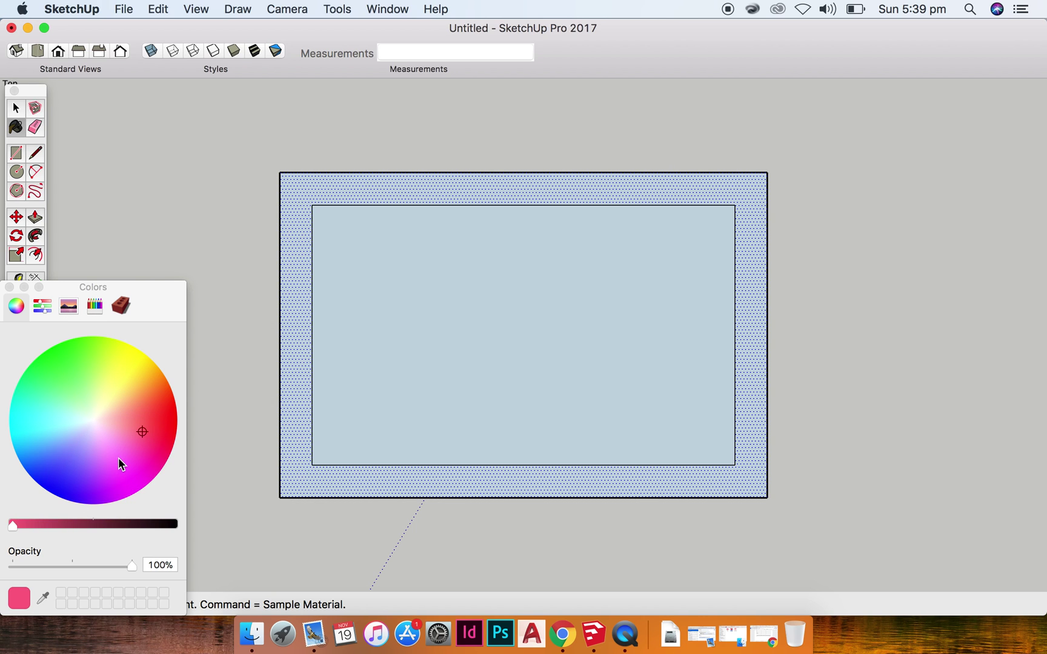
{"action": "left_click", "coordinate": [296, 355]}
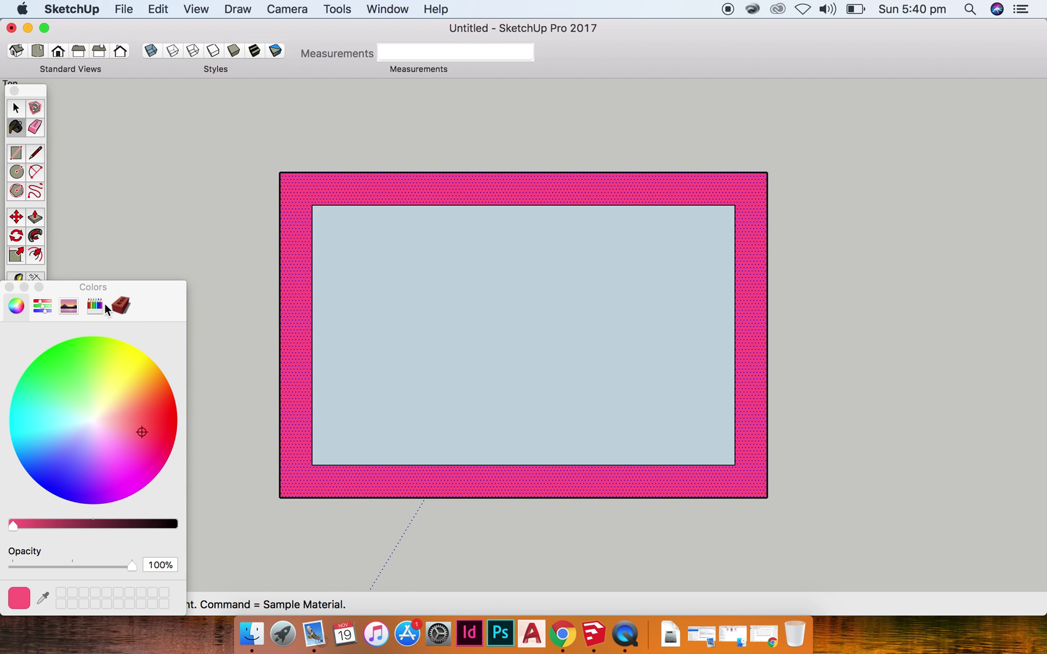
- Paint the inner rectangle with the blue hexagon mosaic from the Tile library and close the panel
{"action": "left_click", "coordinate": [122, 310]}
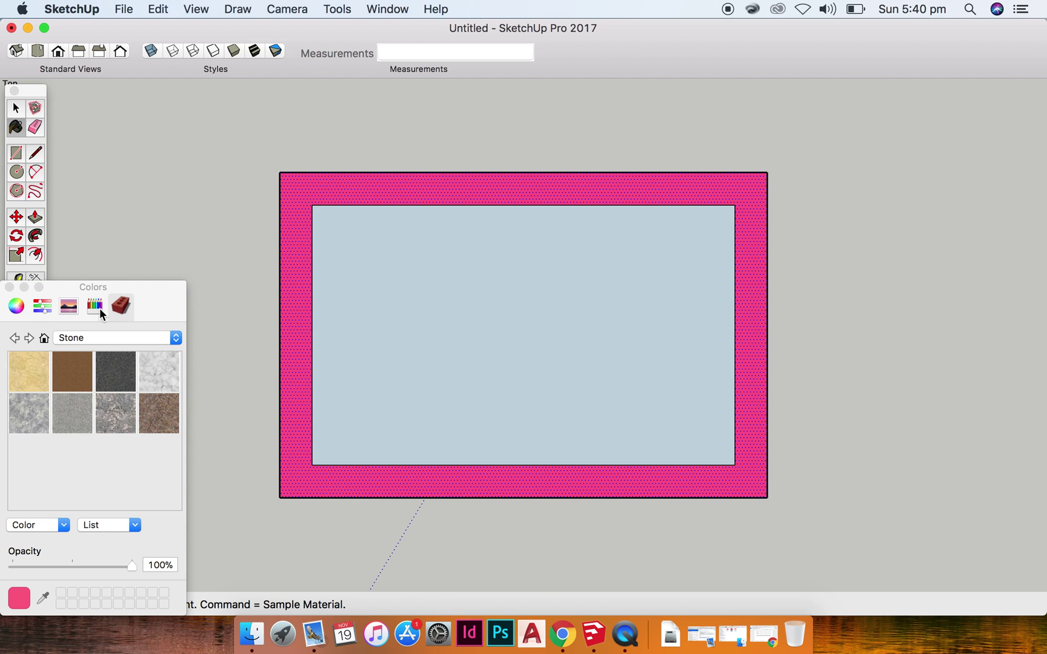
{"action": "left_click", "coordinate": [123, 338]}
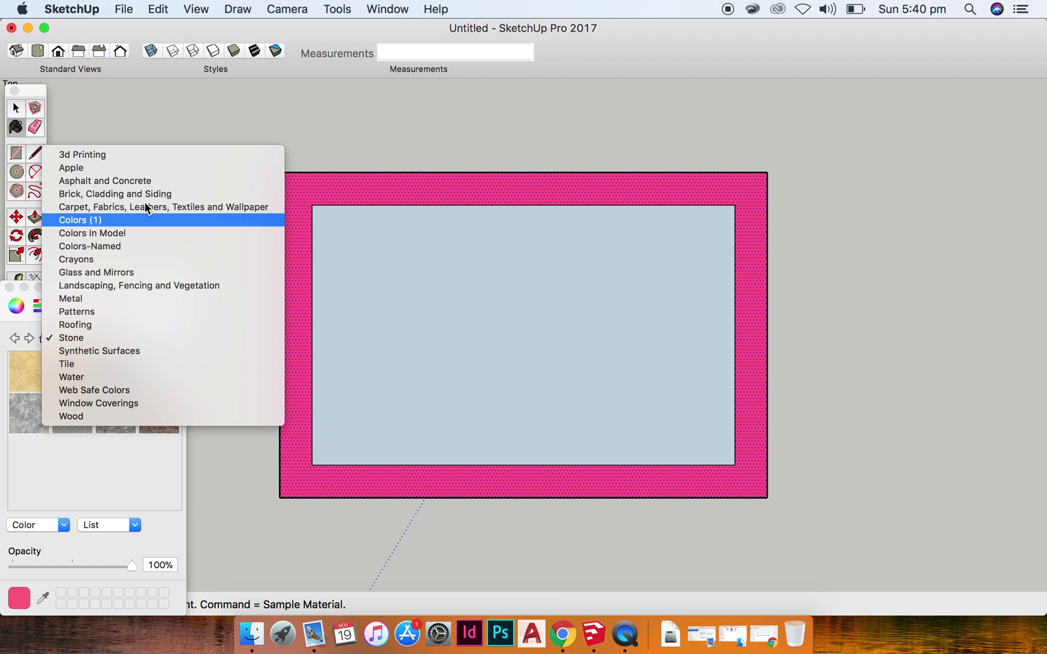
{"action": "left_click", "coordinate": [105, 366]}
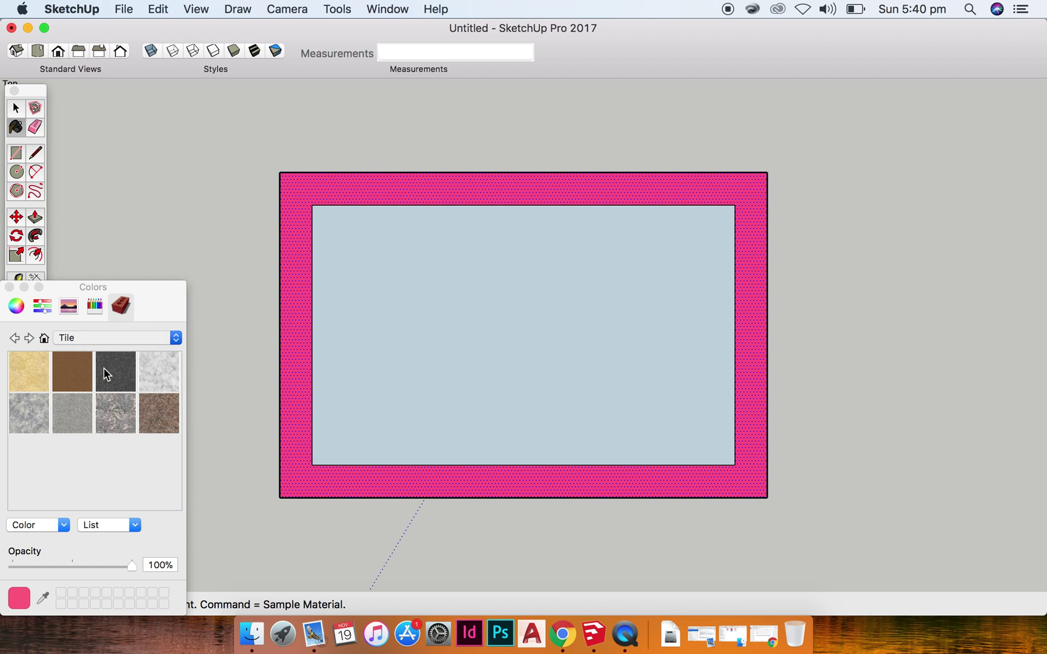
{"action": "scroll", "coordinate": [150, 426], "scroll_direction": "down", "scroll_amount": 3}
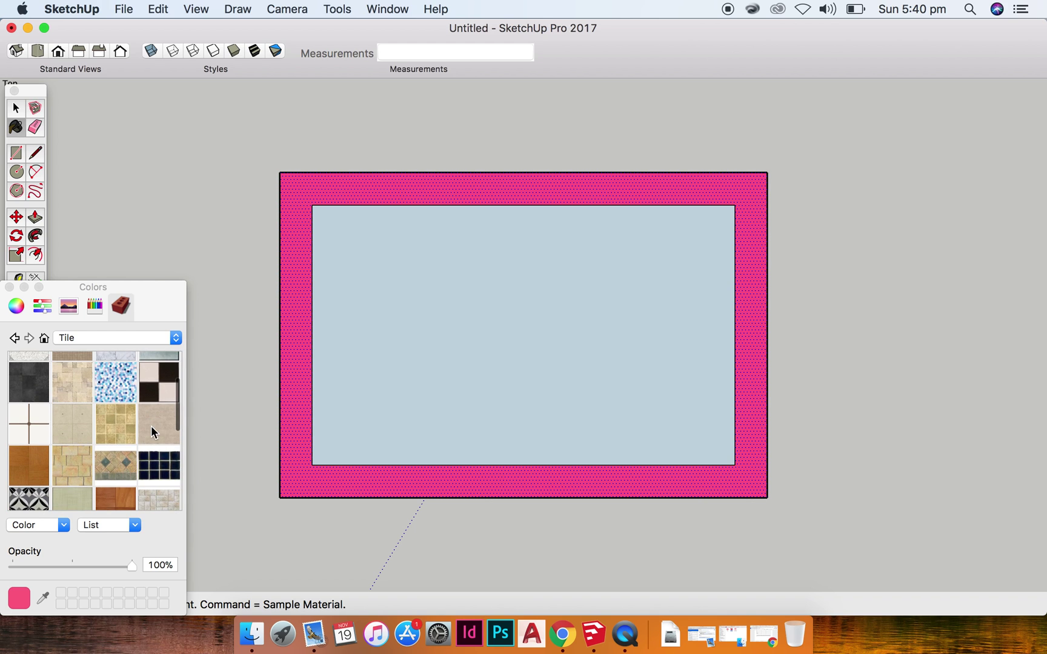
{"action": "left_click", "coordinate": [116, 383]}
{"action": "scroll", "coordinate": [118, 373], "scroll_direction": "up", "scroll_amount": 3}
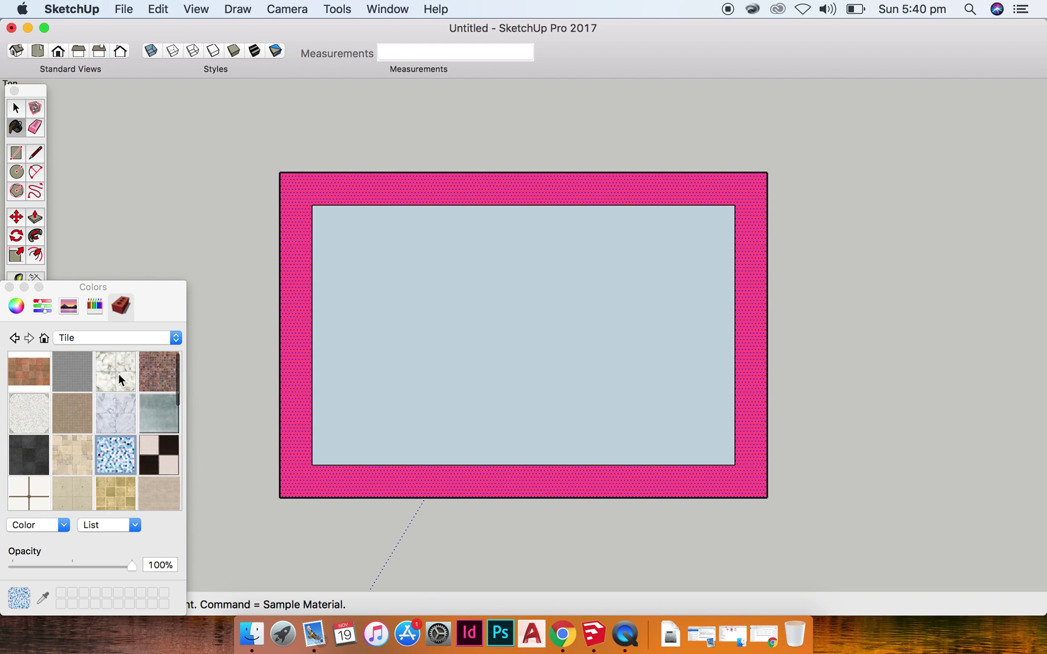
{"action": "left_click", "coordinate": [525, 366]}
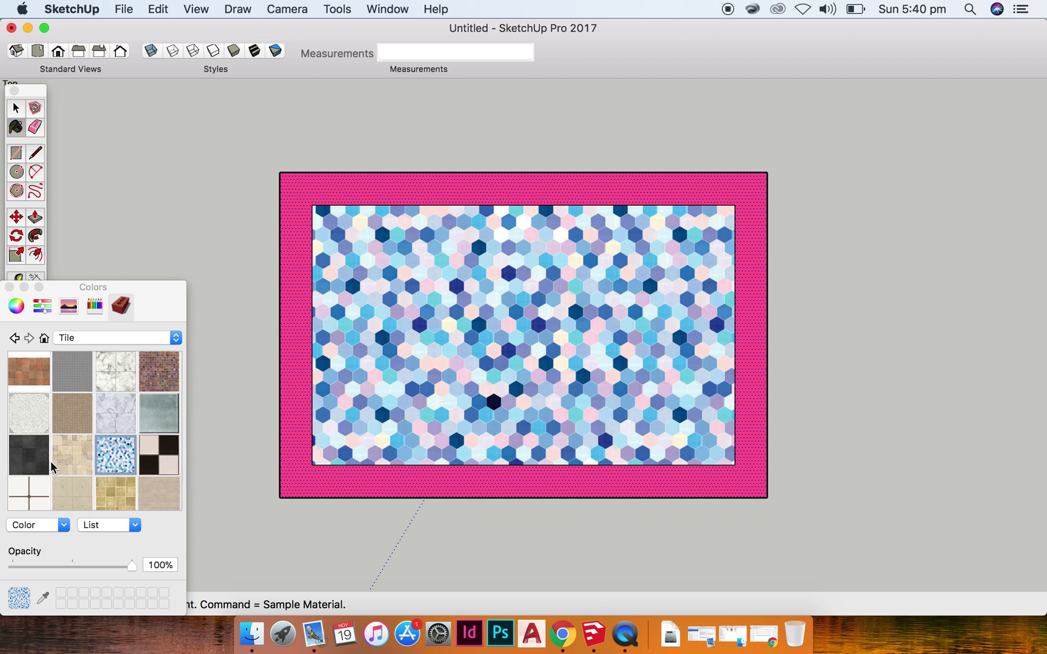
{"action": "scroll", "coordinate": [52, 467], "scroll_direction": "down", "scroll_amount": 3}
{"action": "left_click", "coordinate": [11, 287]}
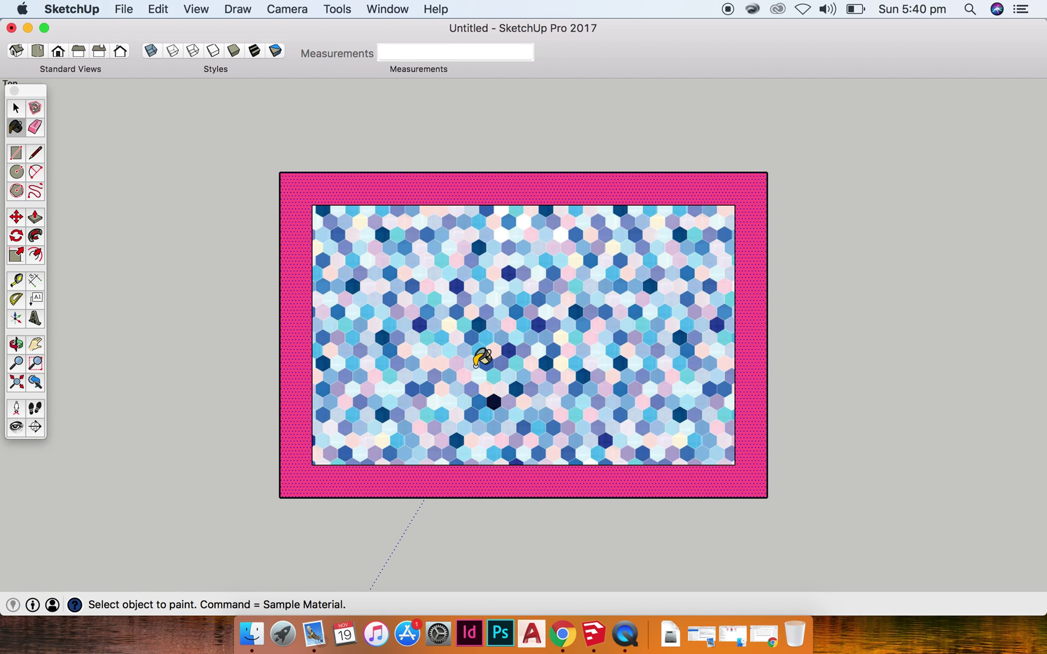
{"action": "key", "text": "space"}
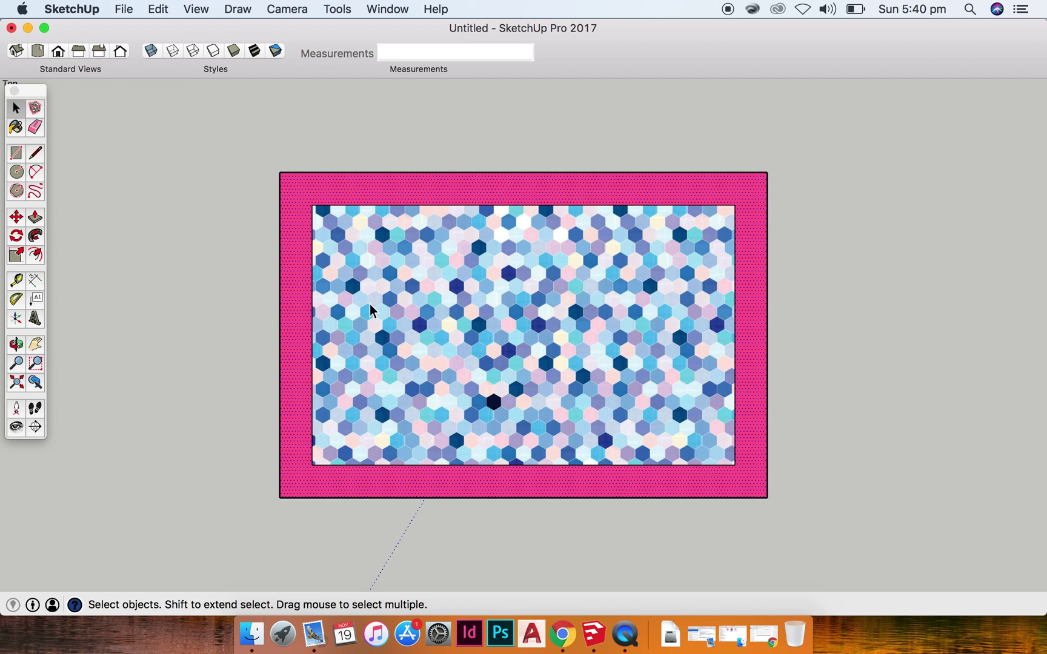
- Draw a 2500 mm radius circle centred to the right of the rectangle
{"action": "scroll", "coordinate": [364, 304], "scroll_direction": "down", "scroll_amount": 4}
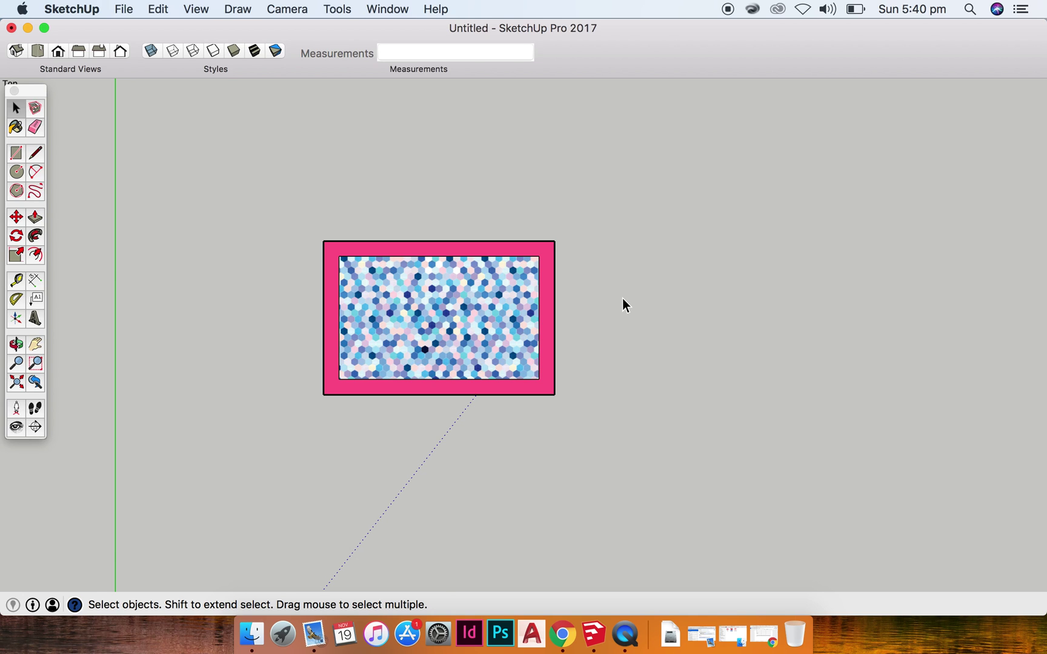
{"action": "key", "text": "c"}
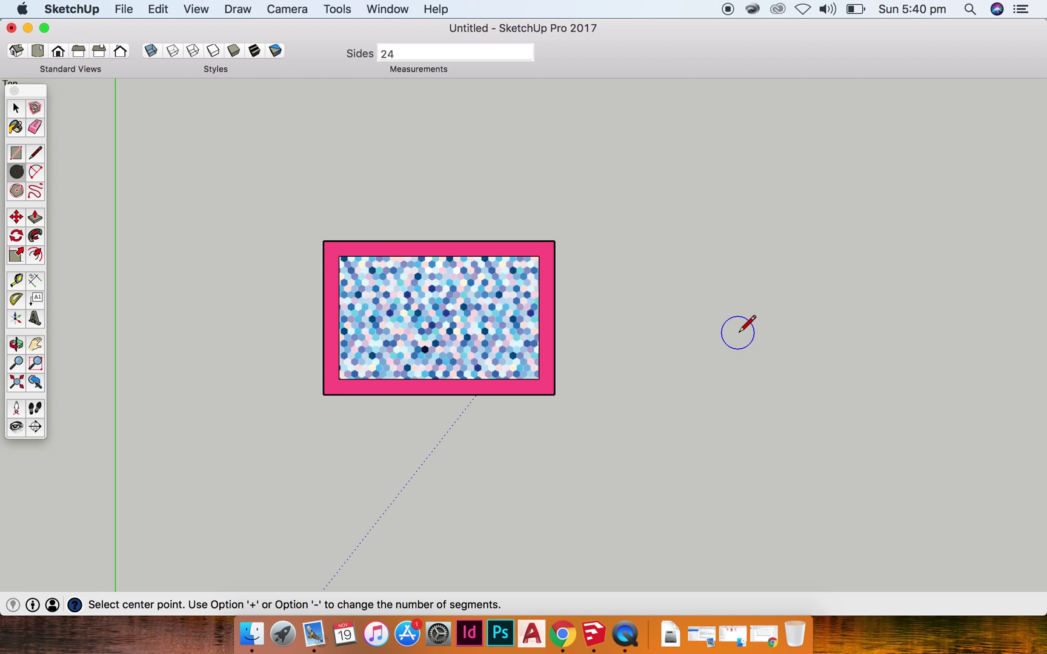
{"action": "left_click", "coordinate": [738, 332]}
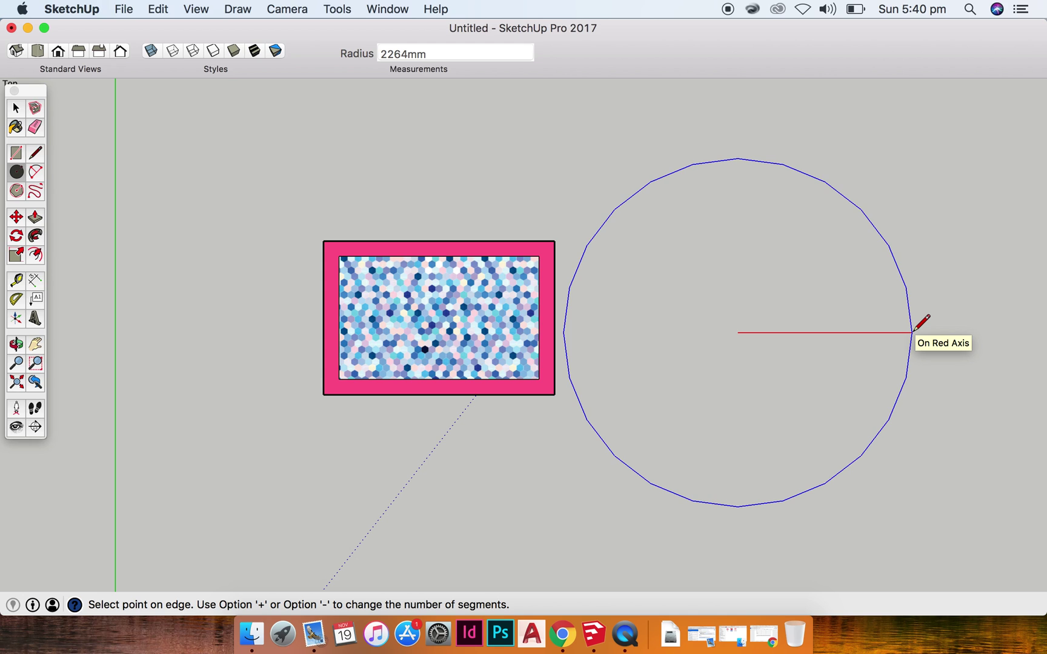
{"action": "type", "text": "2500"}
{"action": "key", "text": "Return"}
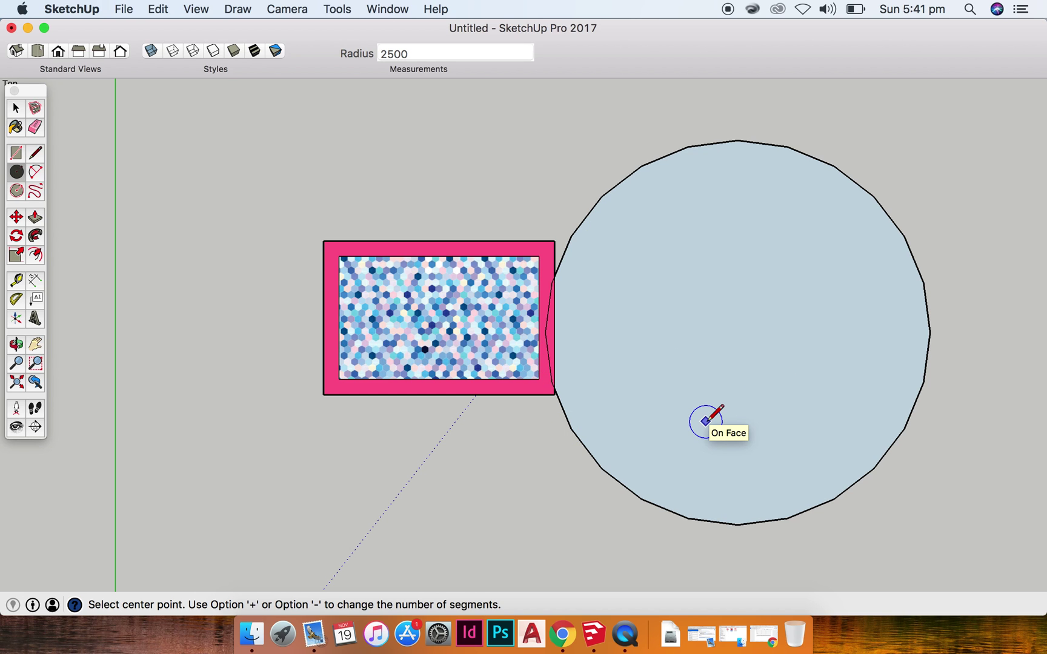
{"action": "key", "text": "space"}
- Select the circle and its overlapping sliver, then undo to remove the circle
{"action": "scroll", "coordinate": [568, 345], "scroll_direction": "up", "scroll_amount": 5}
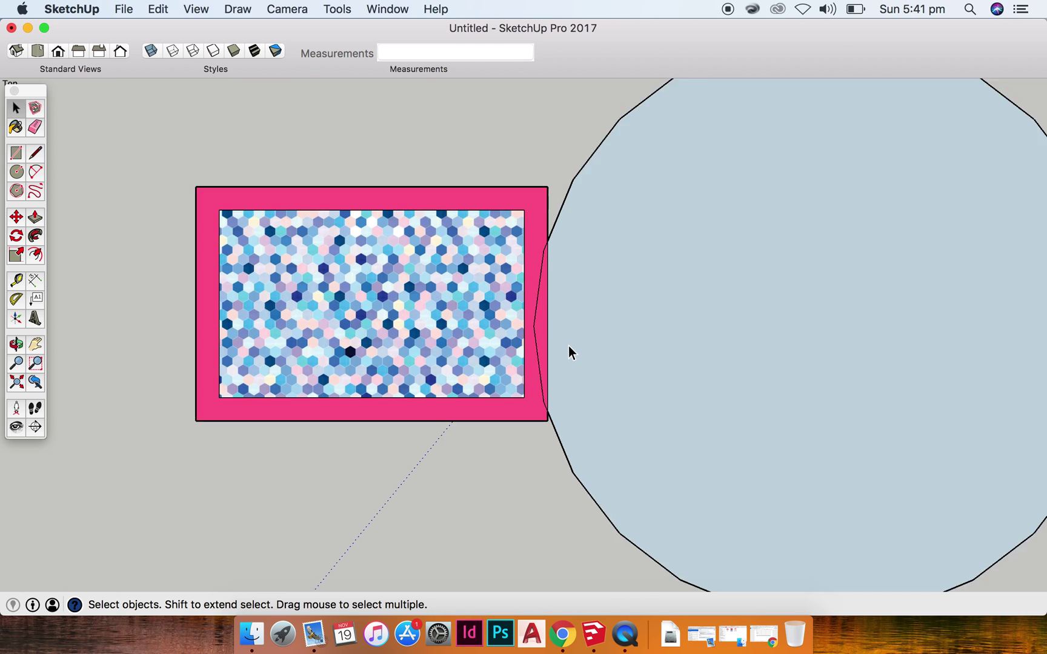
{"action": "left_click", "coordinate": [530, 306]}
{"action": "left_click", "coordinate": [619, 296]}
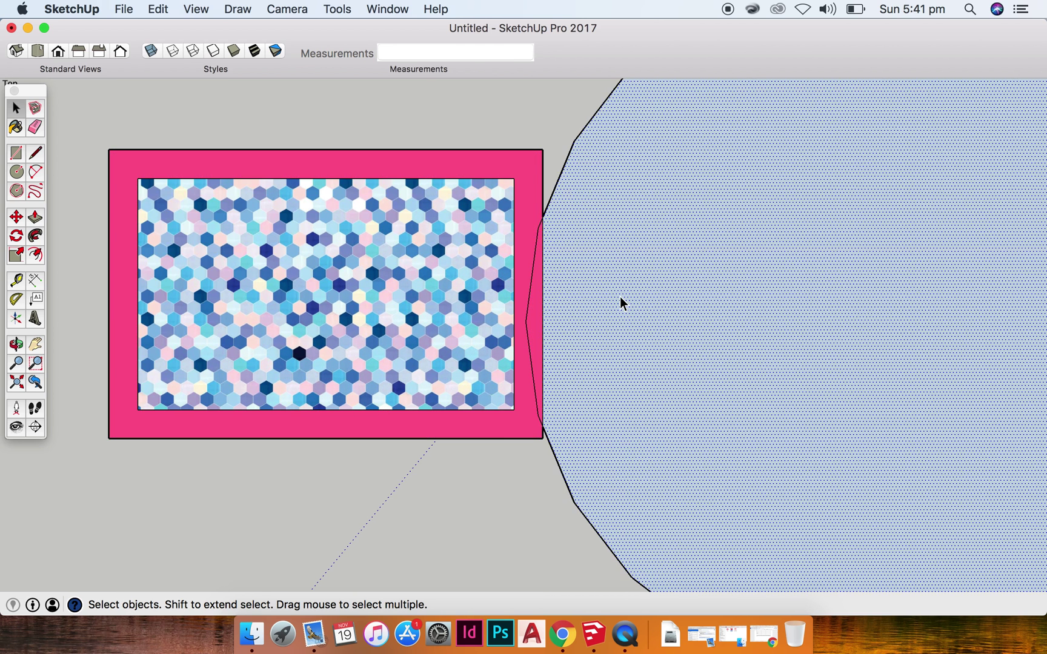
{"action": "scroll", "coordinate": [620, 297], "scroll_direction": "down", "scroll_amount": 3}
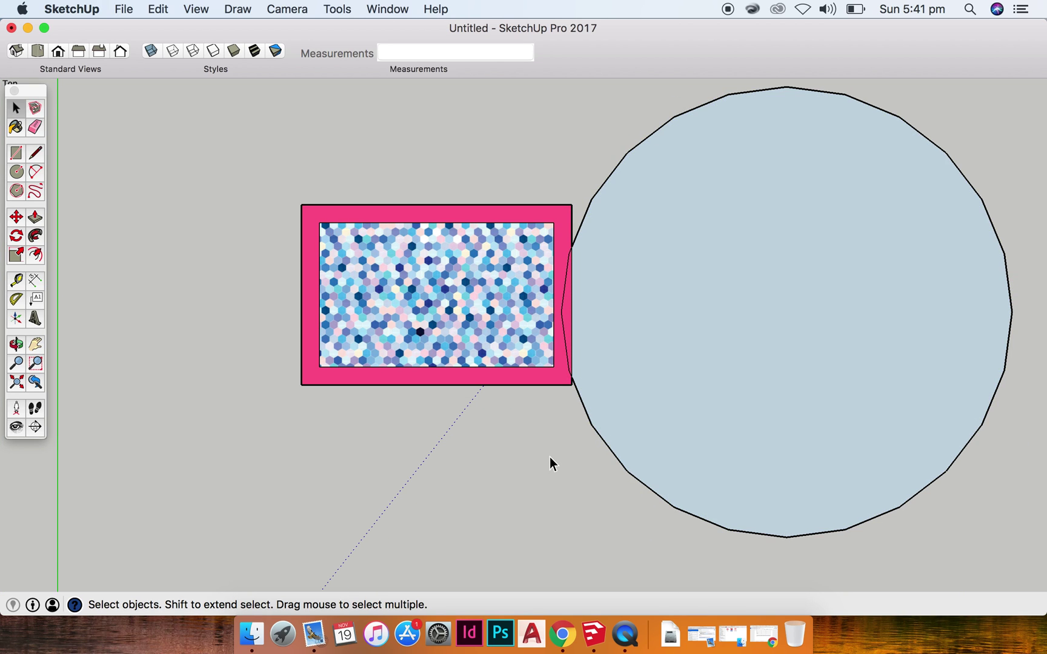
{"action": "key", "text": "cmd+z"}
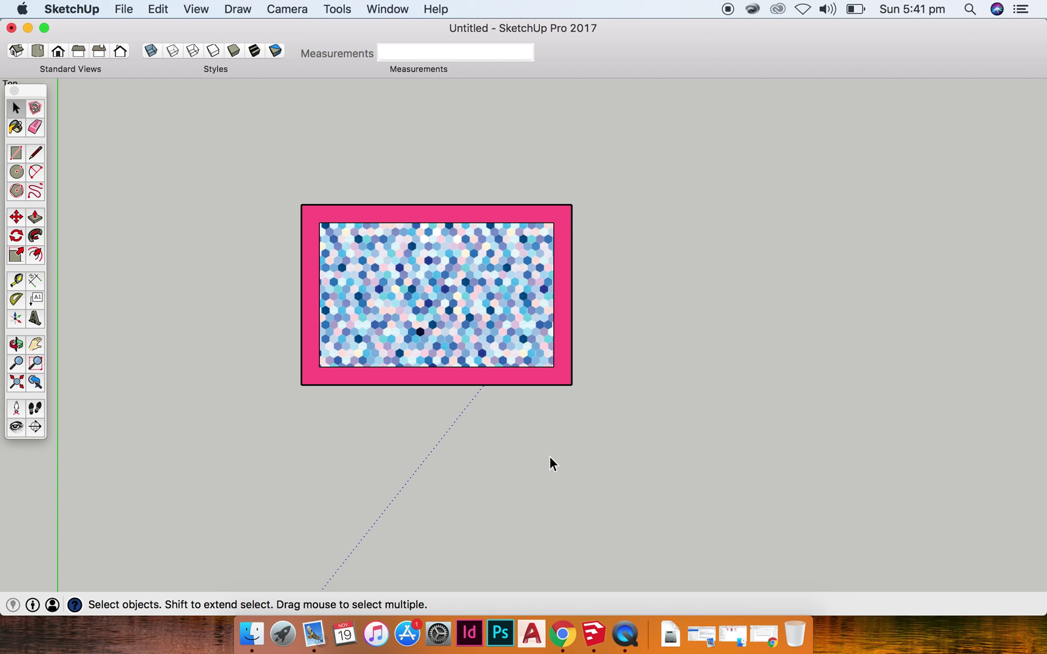
- Draw a 1500 mm radius circle to the right of the tiled rectangle
{"action": "key", "text": "c"}
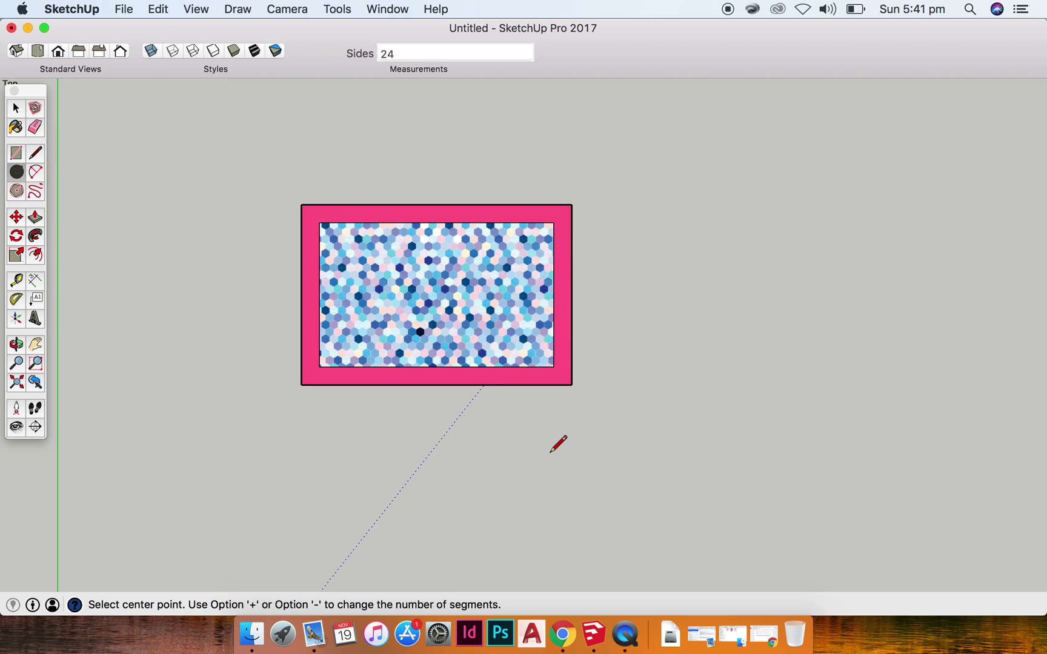
{"action": "left_click", "coordinate": [773, 333]}
{"action": "type", "text": "1500"}
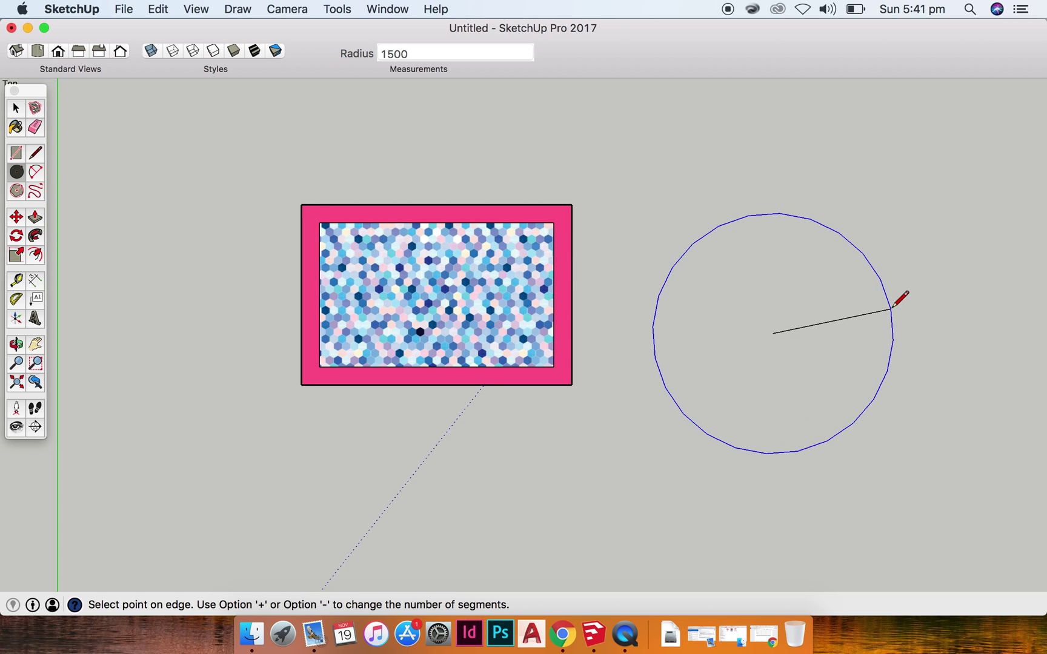
{"action": "key", "text": "Return"}
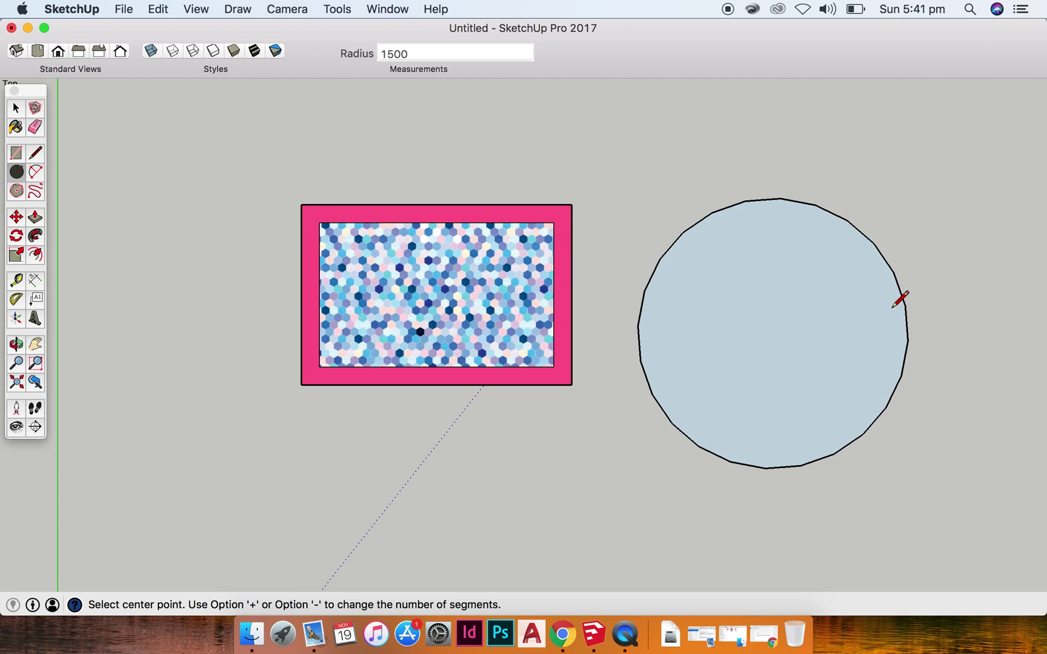
- Start an offset on the circle's edge, then undo the inner offset ring
{"action": "key", "text": "f"}
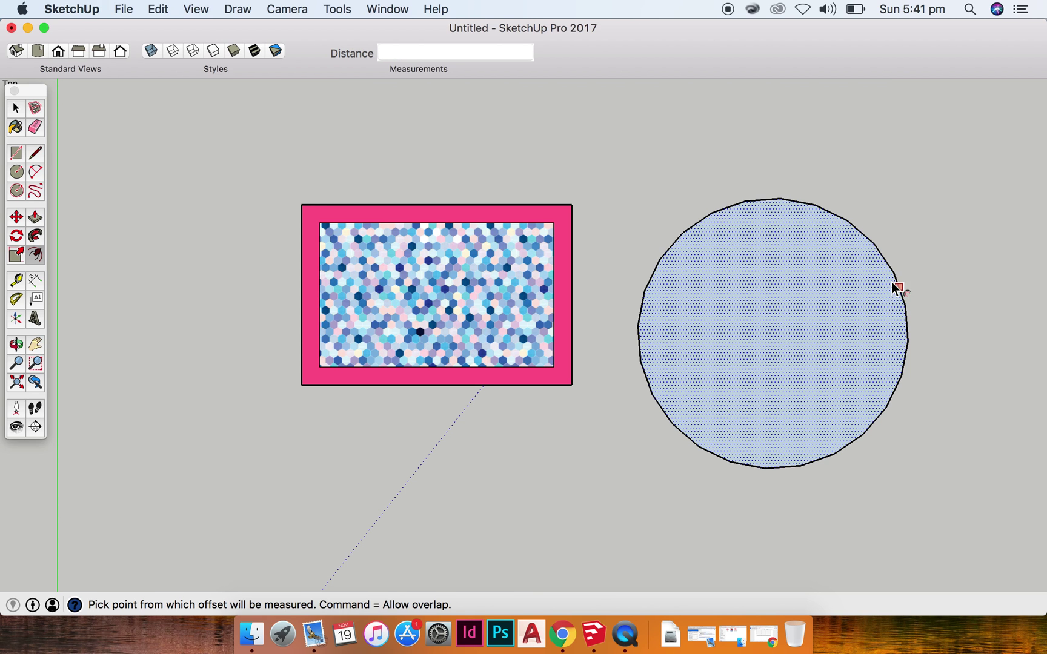
{"action": "left_click", "coordinate": [896, 277]}
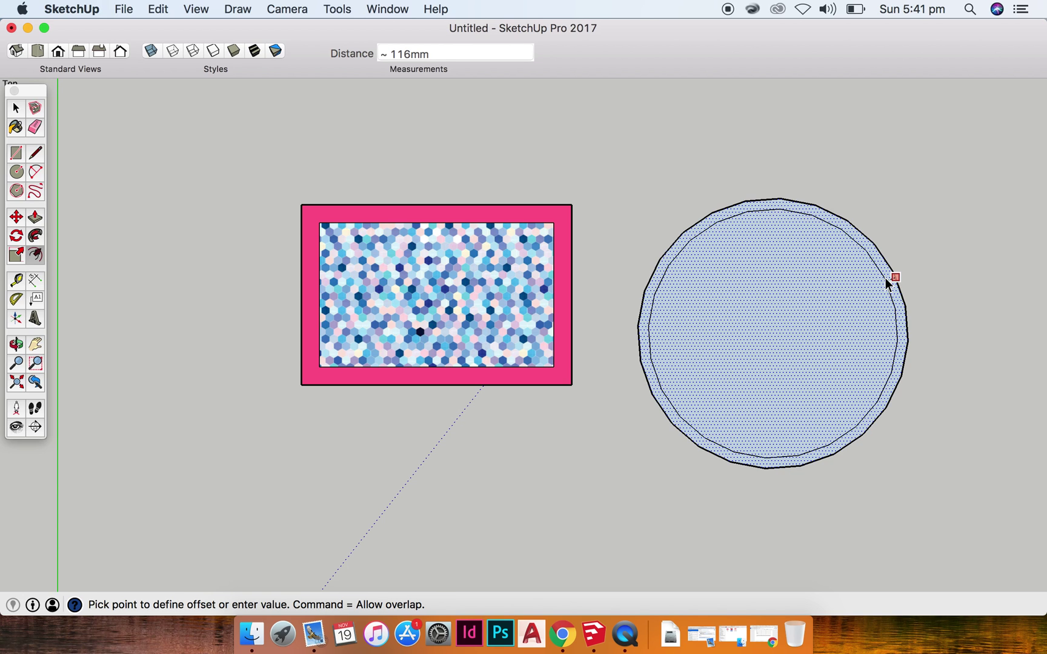
{"action": "key", "text": "space"}
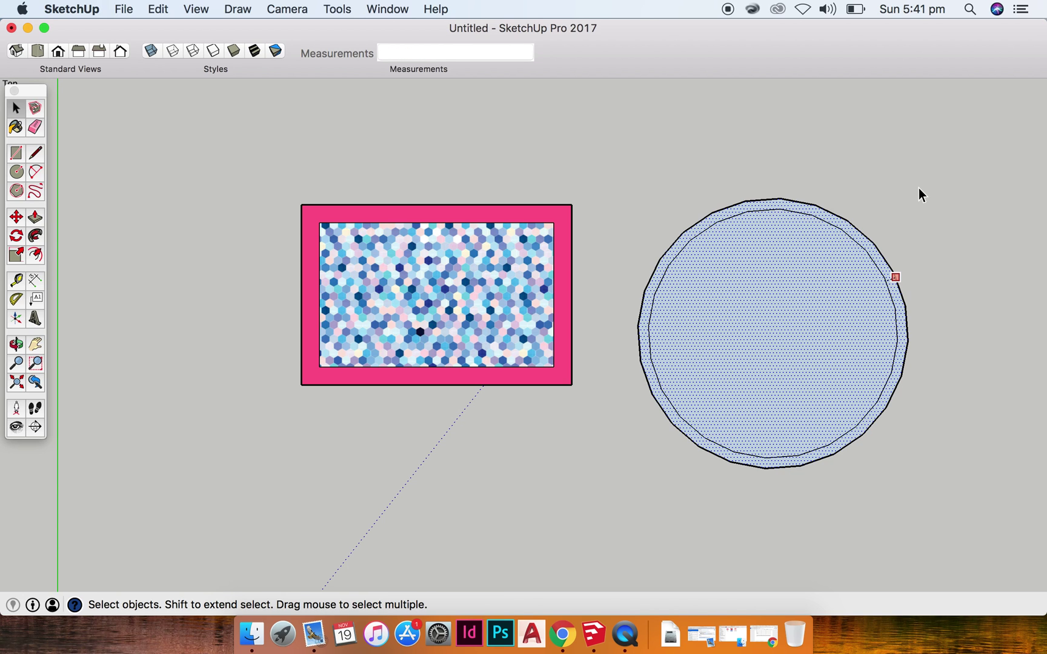
{"action": "key", "text": "super+z"}
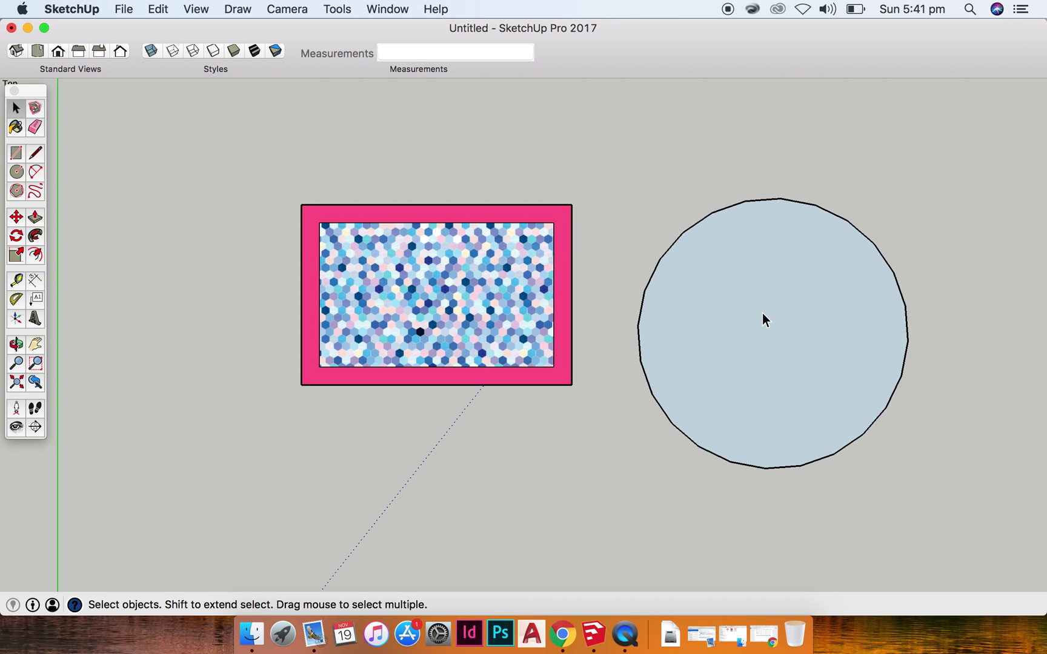
- Draw three radius lines from the circle's centre to its top, upper-left and left rim
{"action": "key", "text": "l"}
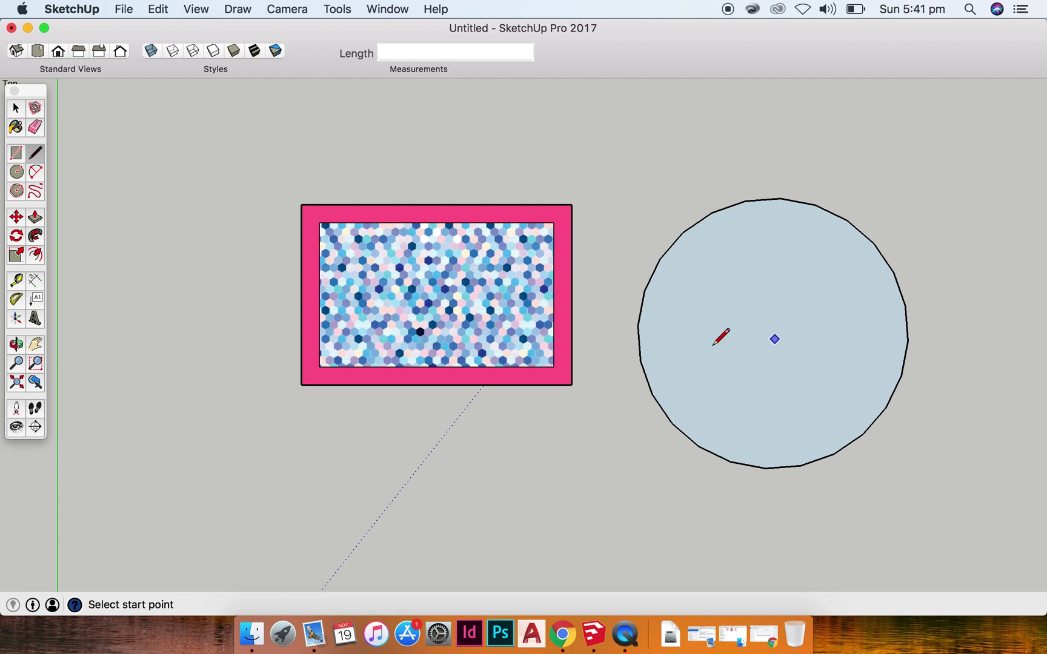
{"action": "left_click", "coordinate": [772, 333]}
{"action": "left_click", "coordinate": [780, 198]}
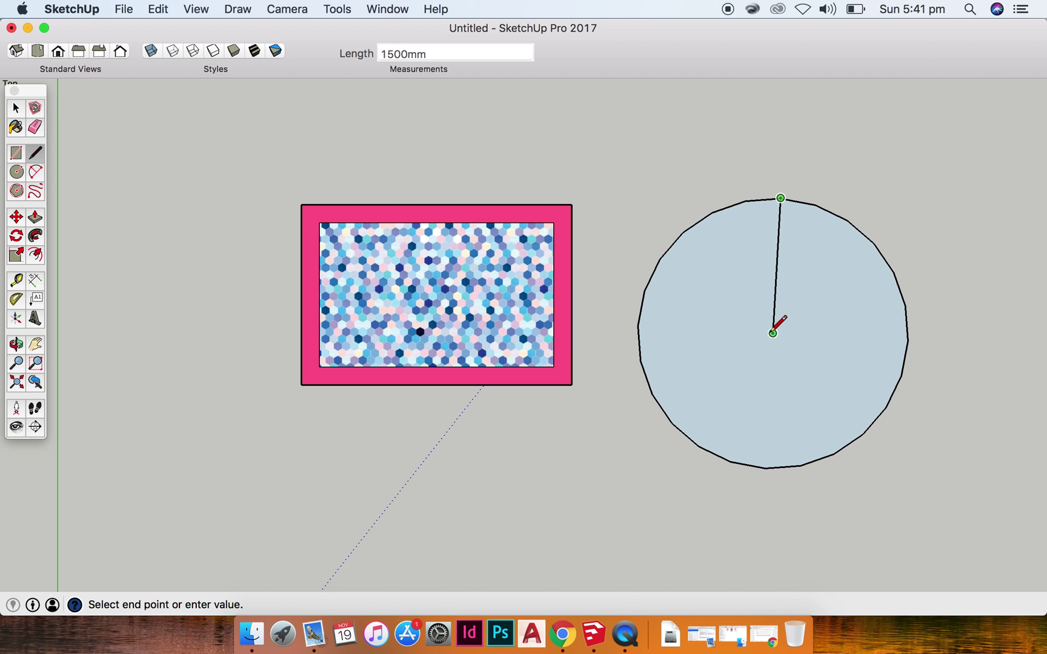
{"action": "left_click", "coordinate": [772, 333]}
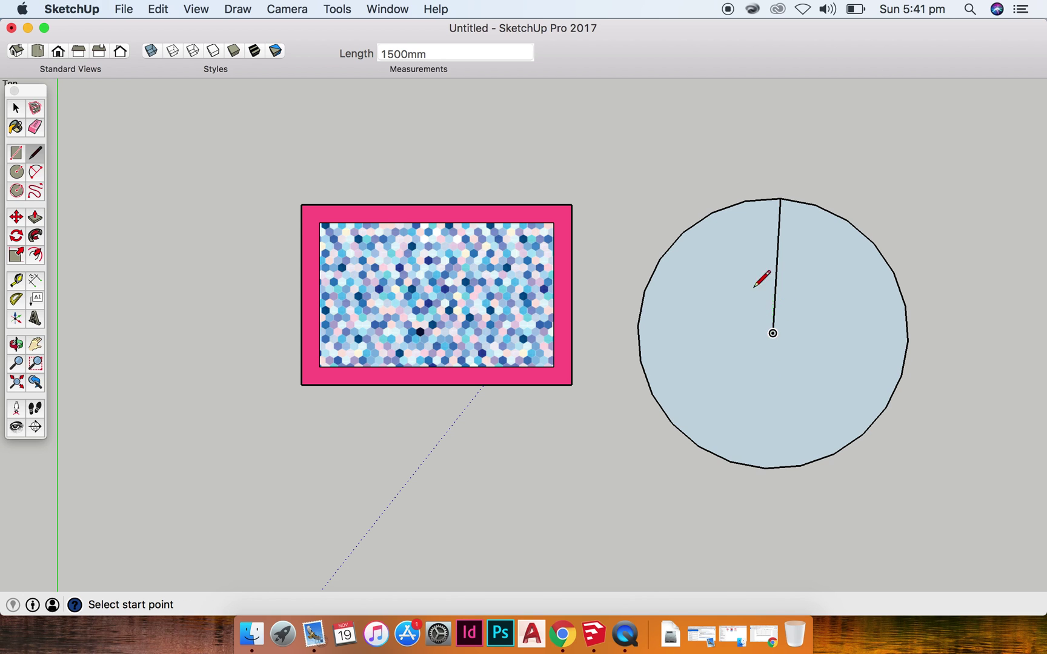
{"action": "left_click", "coordinate": [711, 212]}
{"action": "left_click", "coordinate": [773, 333]}
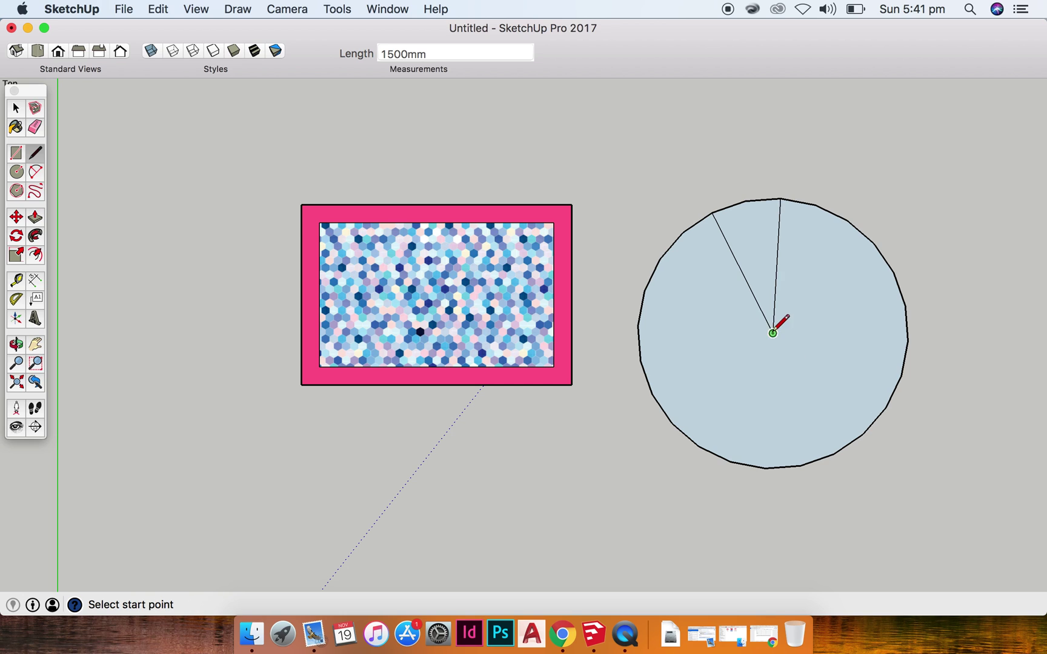
{"action": "left_click", "coordinate": [772, 333]}
{"action": "left_click", "coordinate": [642, 361]}
{"action": "key", "text": "space"}
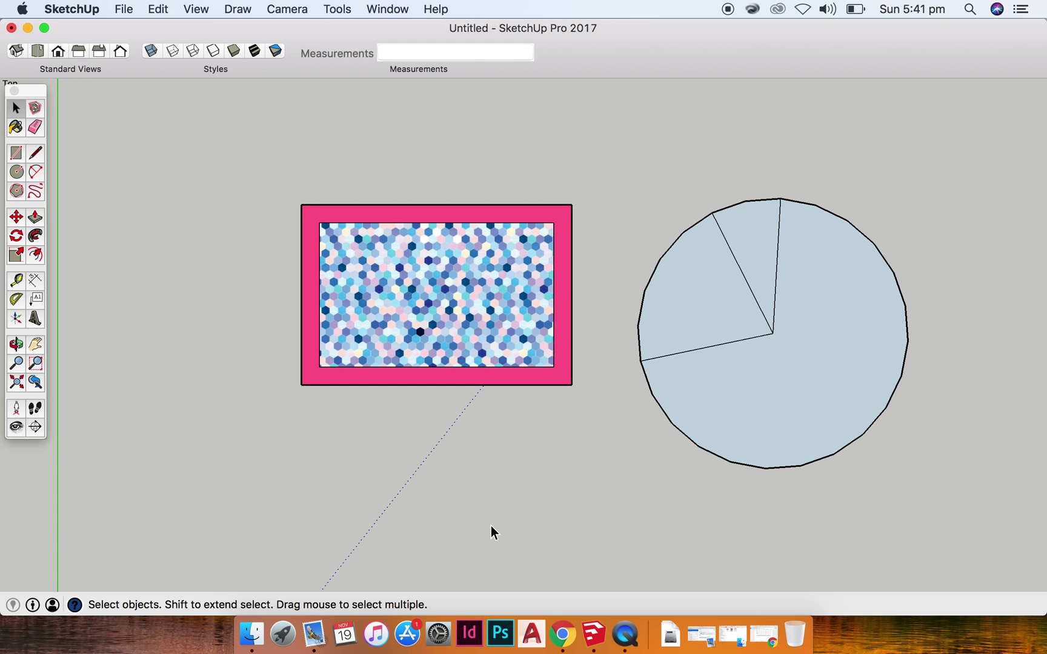
- Draw an arc with an 800 mm bulge between two red-axis points below the rectangle, then select it
{"action": "key", "text": "a"}
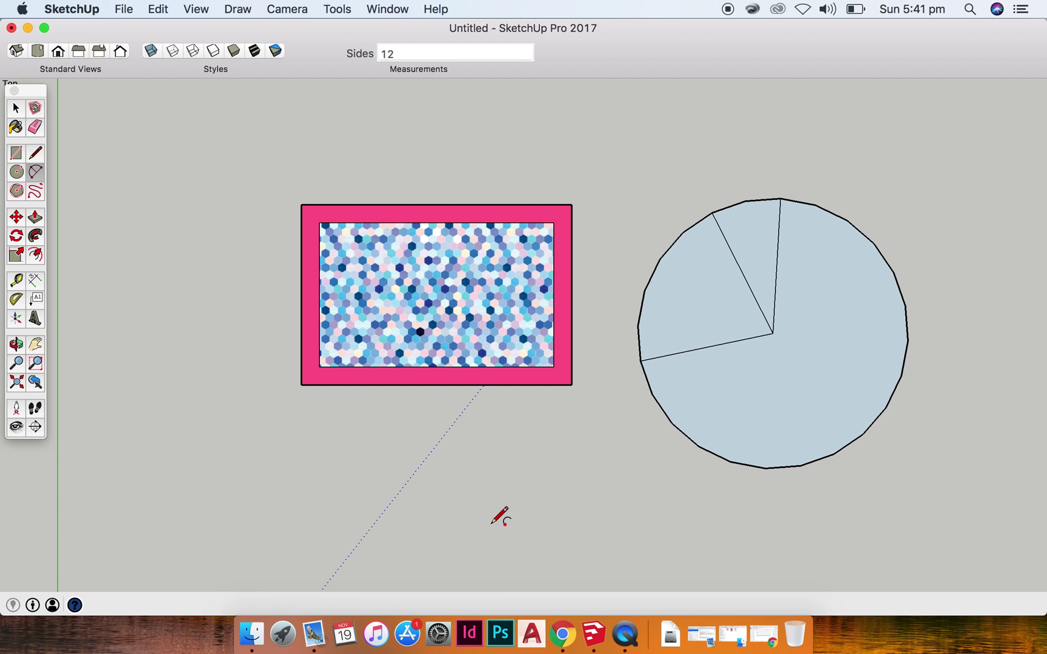
{"action": "left_click", "coordinate": [411, 512]}
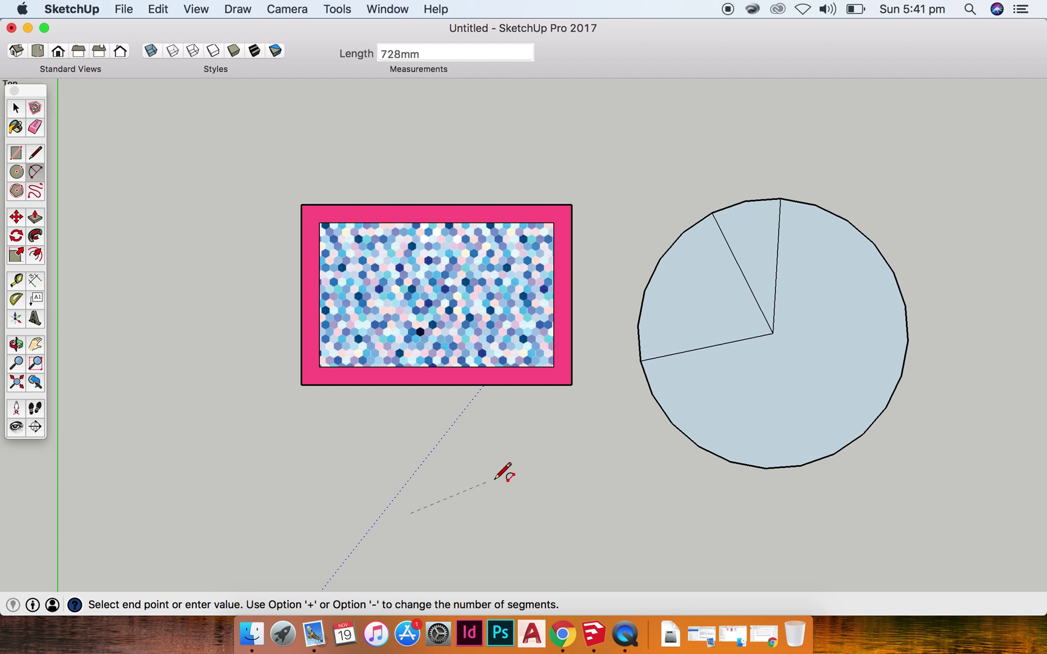
{"action": "left_click", "coordinate": [585, 513]}
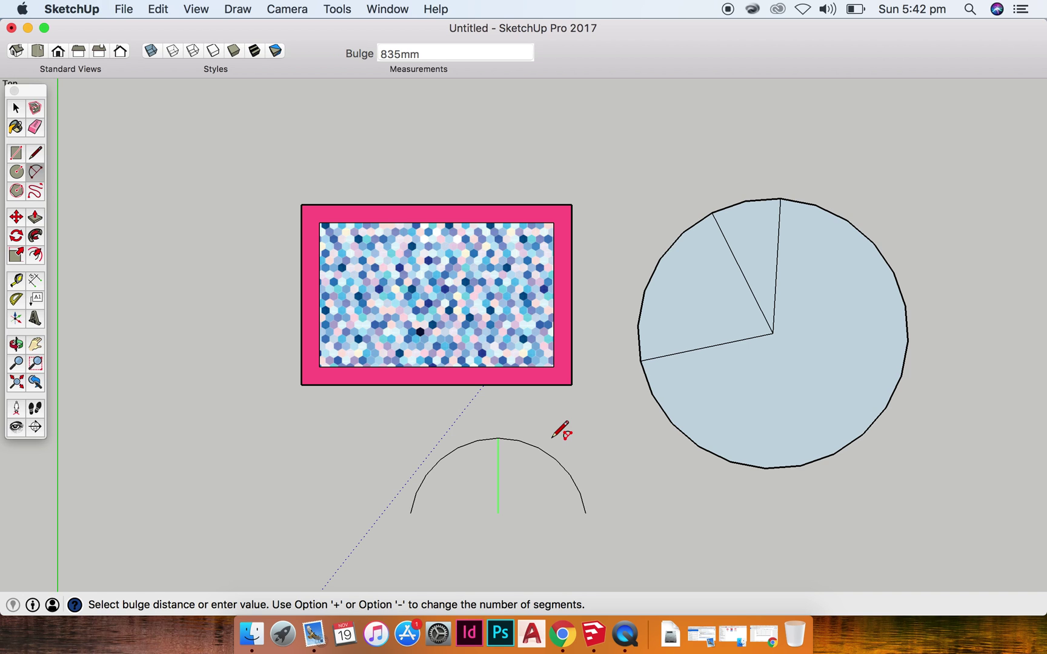
{"action": "type", "text": "800"}
{"action": "key", "text": "Return"}
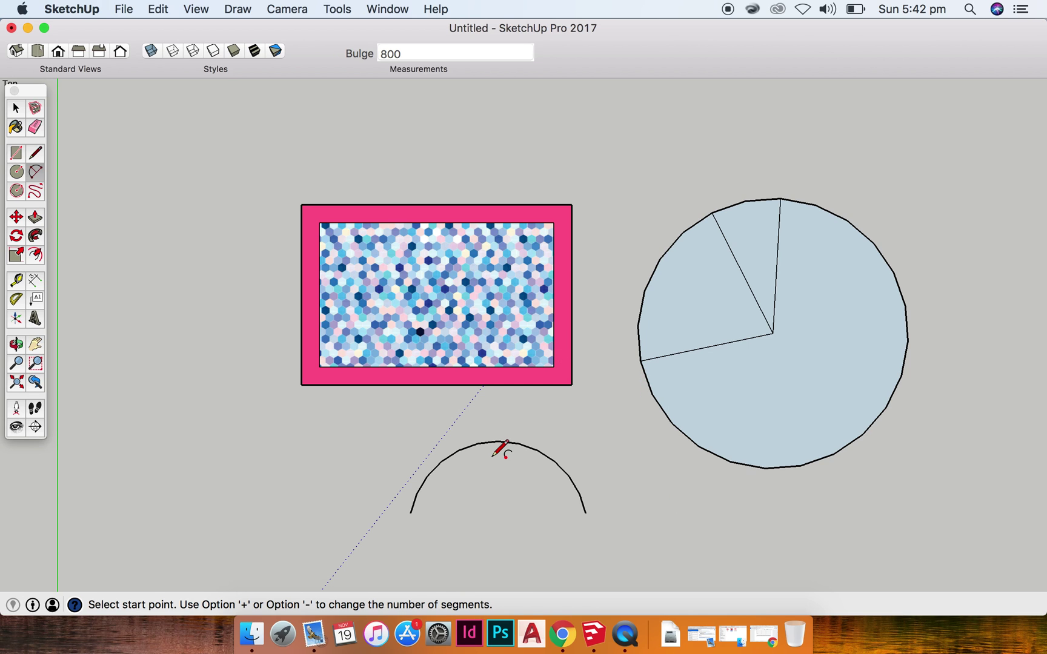
{"action": "key", "text": "space"}
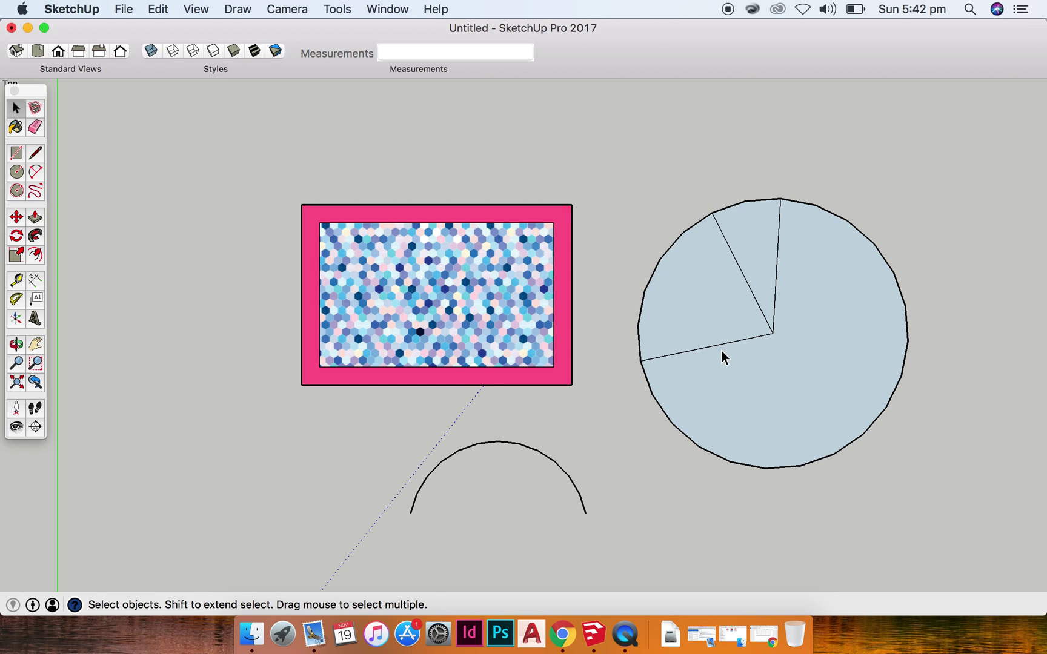
{"action": "left_click", "coordinate": [519, 448]}
- Deselect the arc and pick the Push/Pull tool with P
{"action": "left_click", "coordinate": [392, 494]}
{"action": "key", "text": "p"}
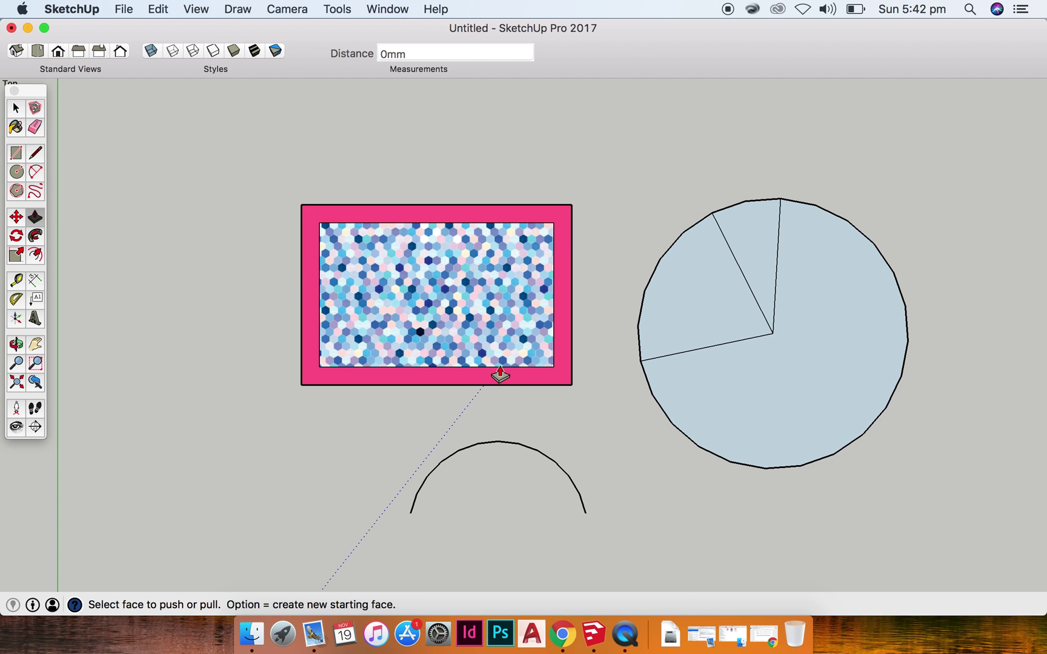
- Switch to Iso view and pull the hexagon-patterned face up 3000 mm into a box
{"action": "left_click", "coordinate": [16, 51]}
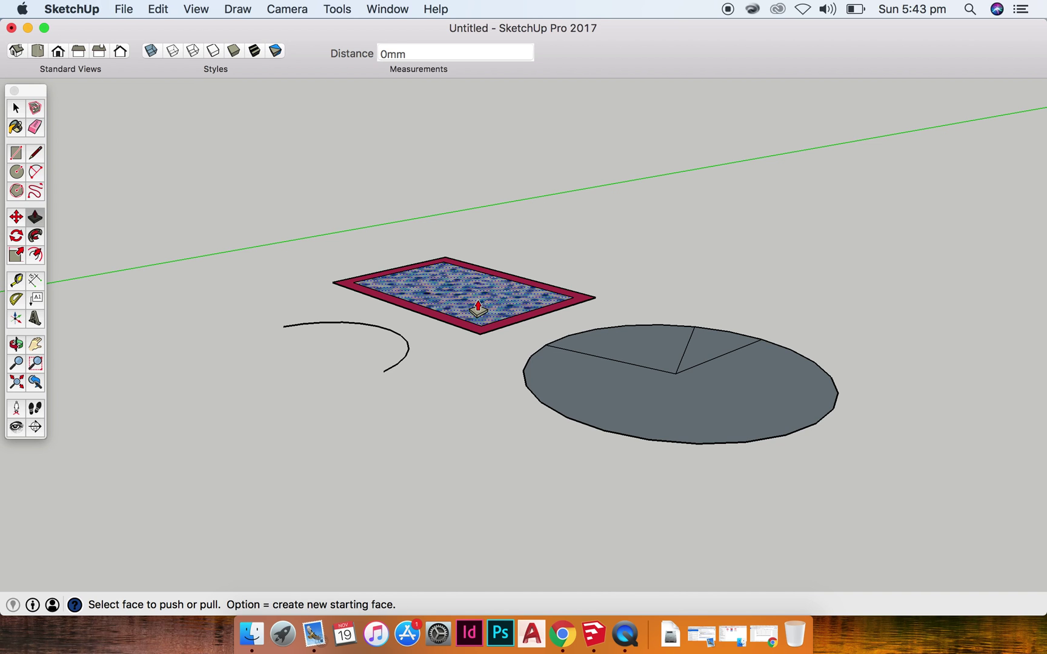
{"action": "left_click_drag", "start_coordinate": [477, 307], "coordinate": [455, 226]}
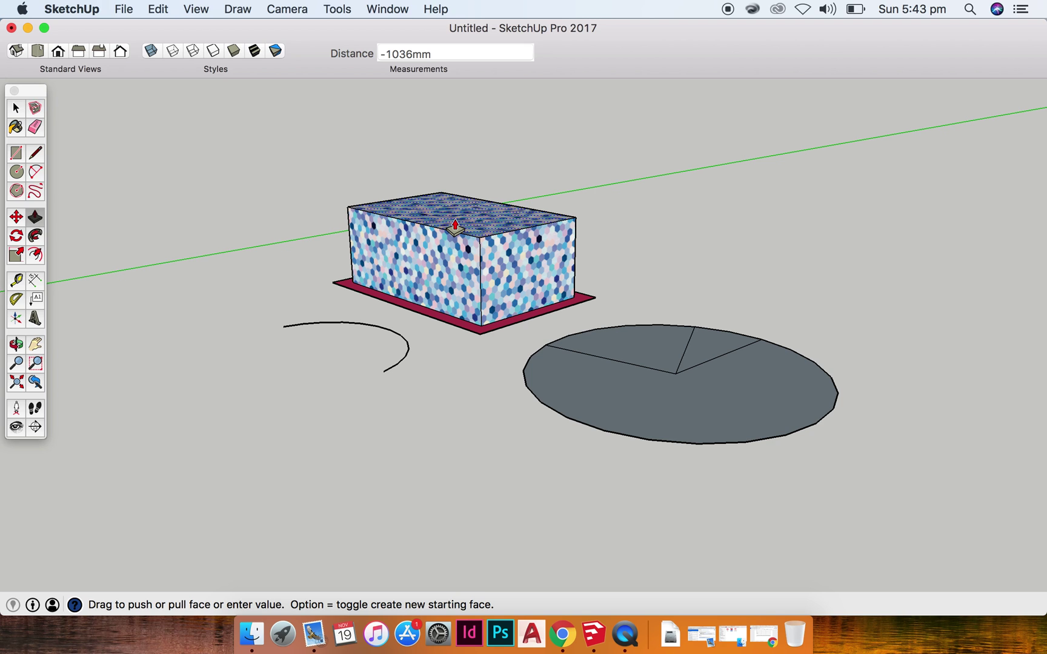
{"action": "left_click_drag", "start_coordinate": [455, 226], "coordinate": [463, 169]}
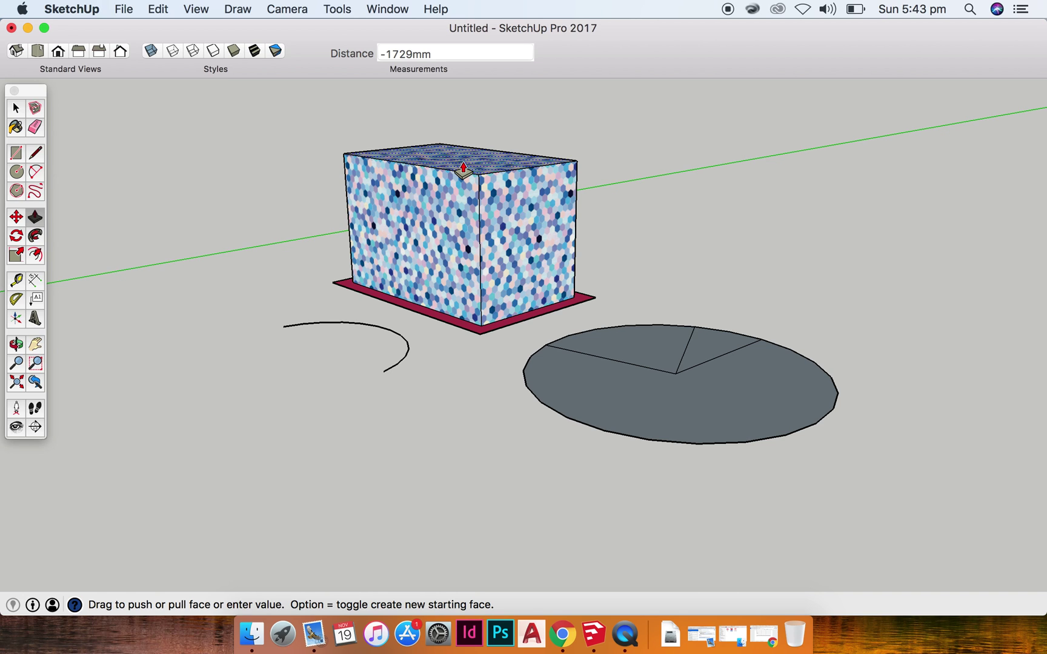
{"action": "type", "text": "3000"}
{"action": "key", "text": "Return"}
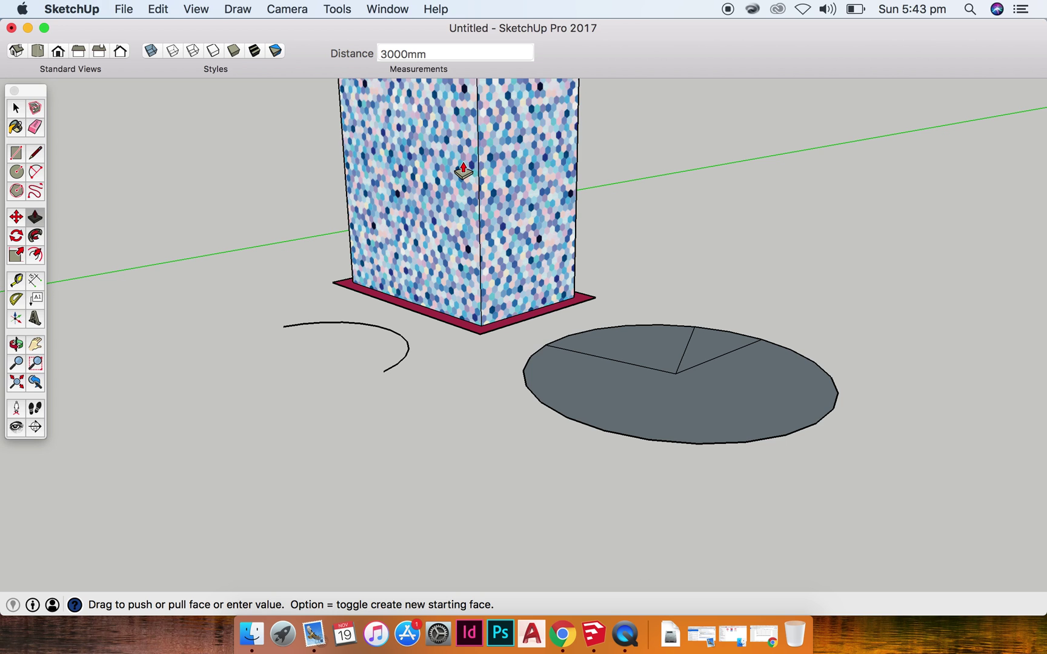
{"action": "scroll", "coordinate": [481, 227], "scroll_direction": "down", "scroll_amount": 5}
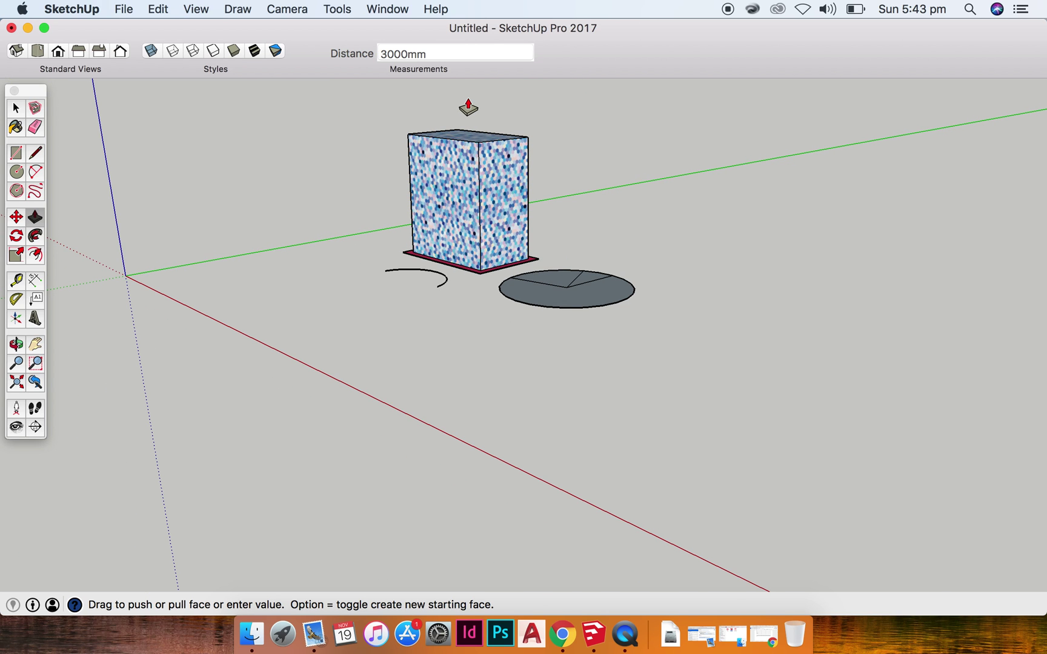
- Zoom in and out with the wheel and Zoom tool to bring the origin and axes into view
{"action": "scroll", "coordinate": [467, 108], "scroll_direction": "down", "scroll_amount": 2}
{"action": "scroll", "coordinate": [467, 108], "scroll_direction": "up", "scroll_amount": 6}
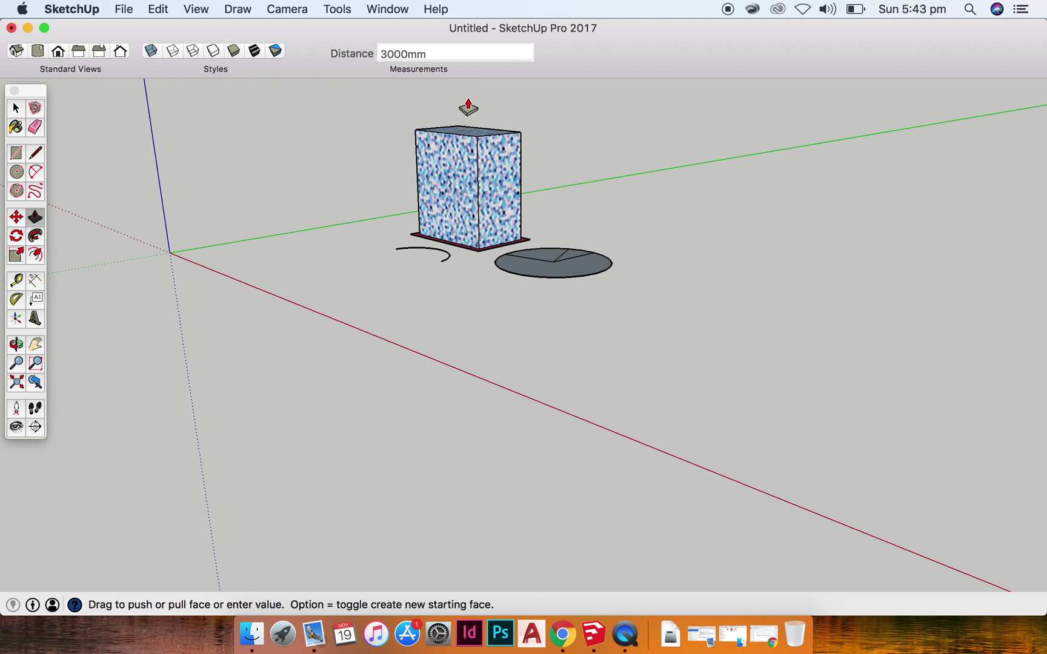
{"action": "scroll", "coordinate": [468, 108], "scroll_direction": "down", "scroll_amount": 3}
{"action": "scroll", "coordinate": [468, 108], "scroll_direction": "up", "scroll_amount": 4}
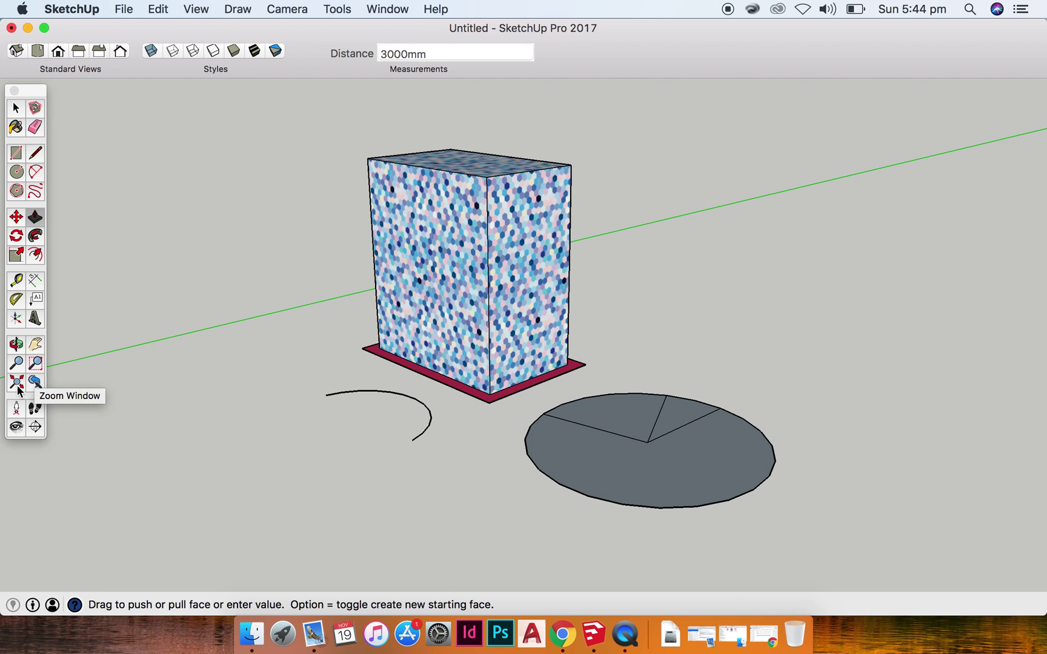
{"action": "left_click", "coordinate": [18, 361]}
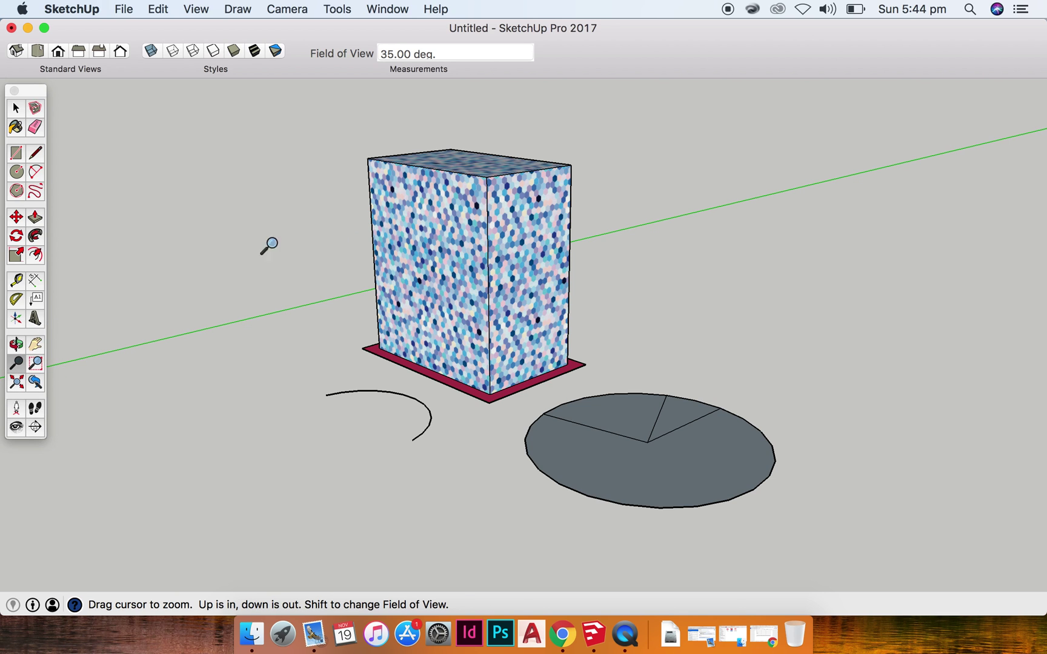
{"action": "left_click_drag", "start_coordinate": [458, 219], "coordinate": [527, 215]}
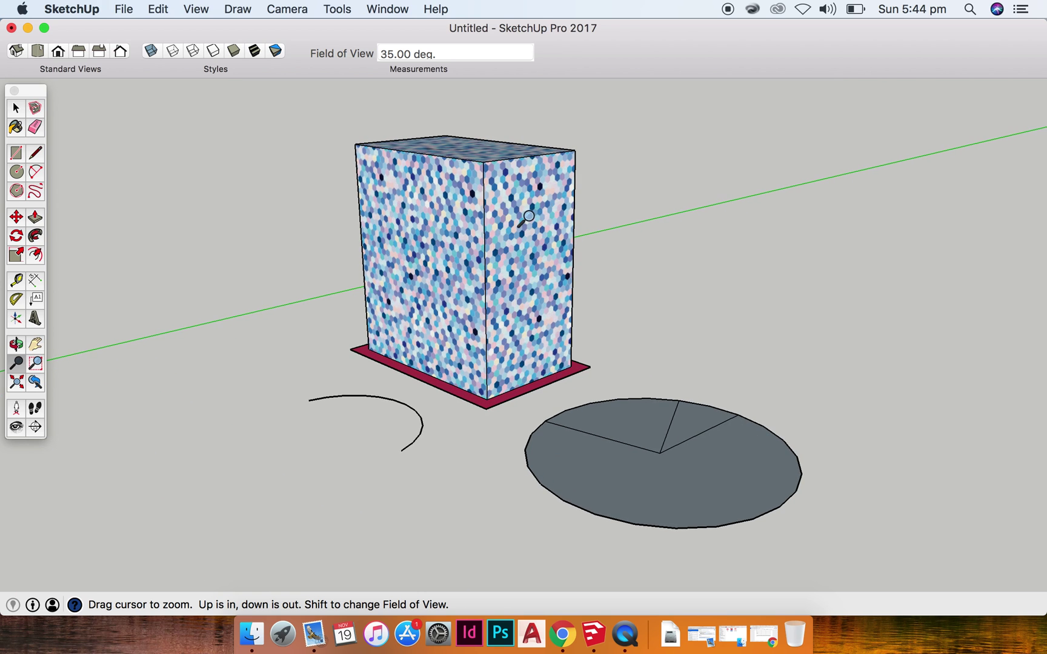
- Fit the whole model with Zoom Extents, revert to the previous view, and choose Zoom Window
{"action": "left_click", "coordinate": [13, 384]}
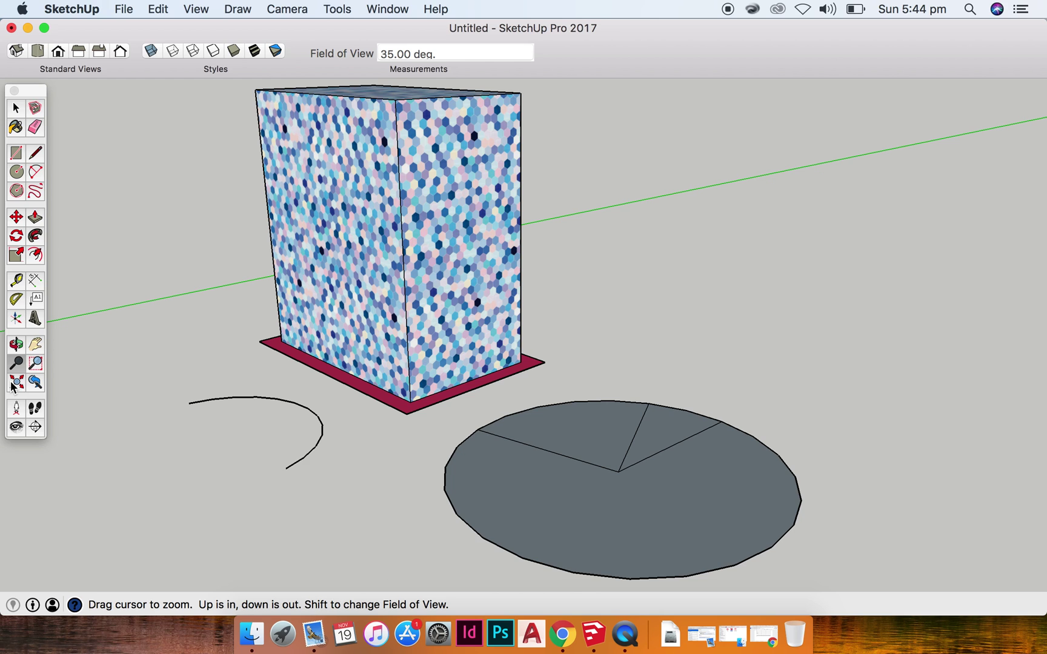
{"action": "left_click", "coordinate": [37, 382]}
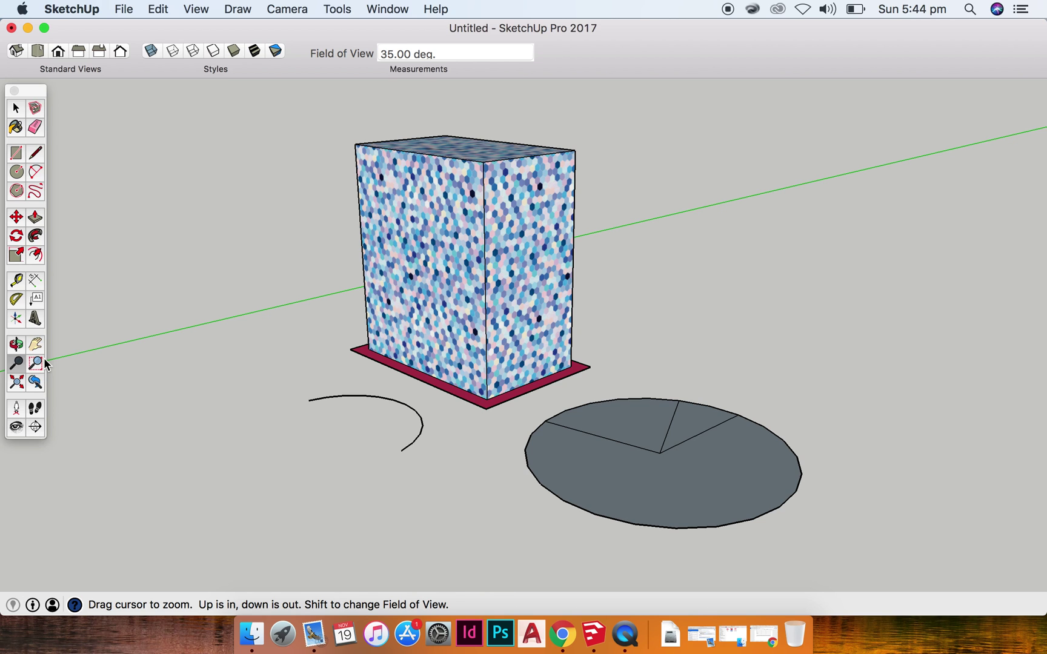
{"action": "left_click", "coordinate": [37, 362]}
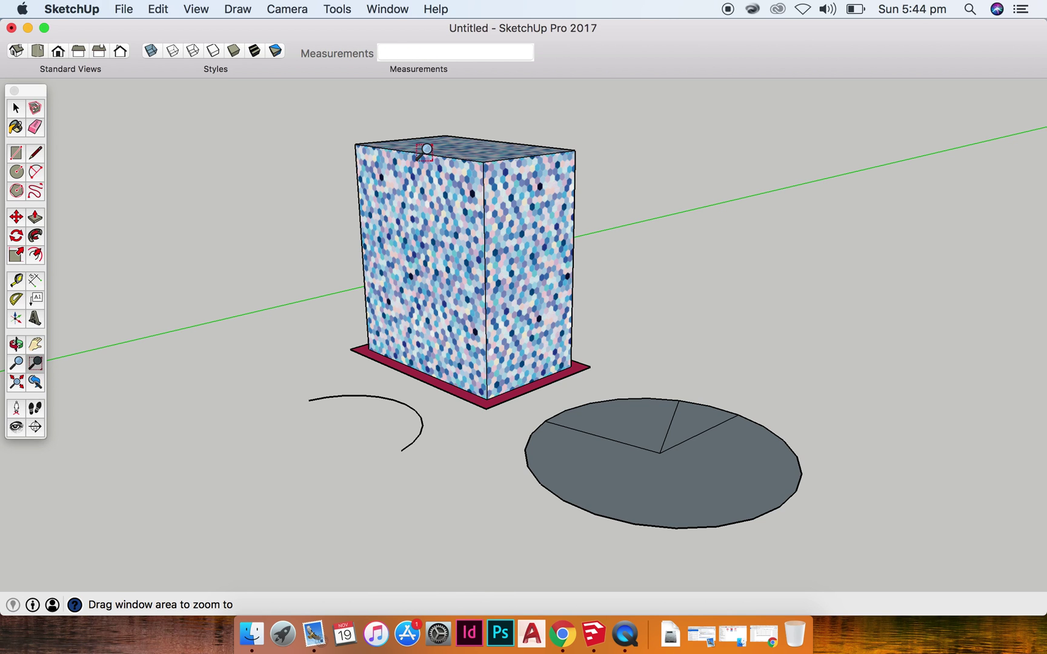
- Zoom-window onto the hexagon-tiled box so it fills the view, then return to Select
{"action": "left_click_drag", "start_coordinate": [316, 93], "coordinate": [613, 421]}
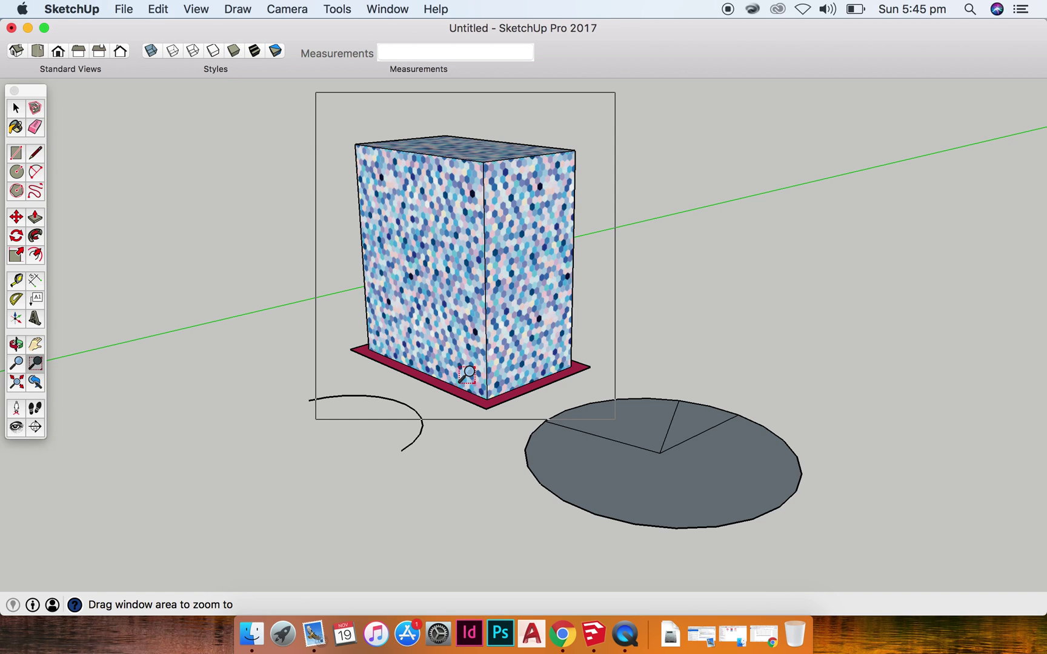
{"action": "left_click_drag", "start_coordinate": [468, 374], "coordinate": [470, 372]}
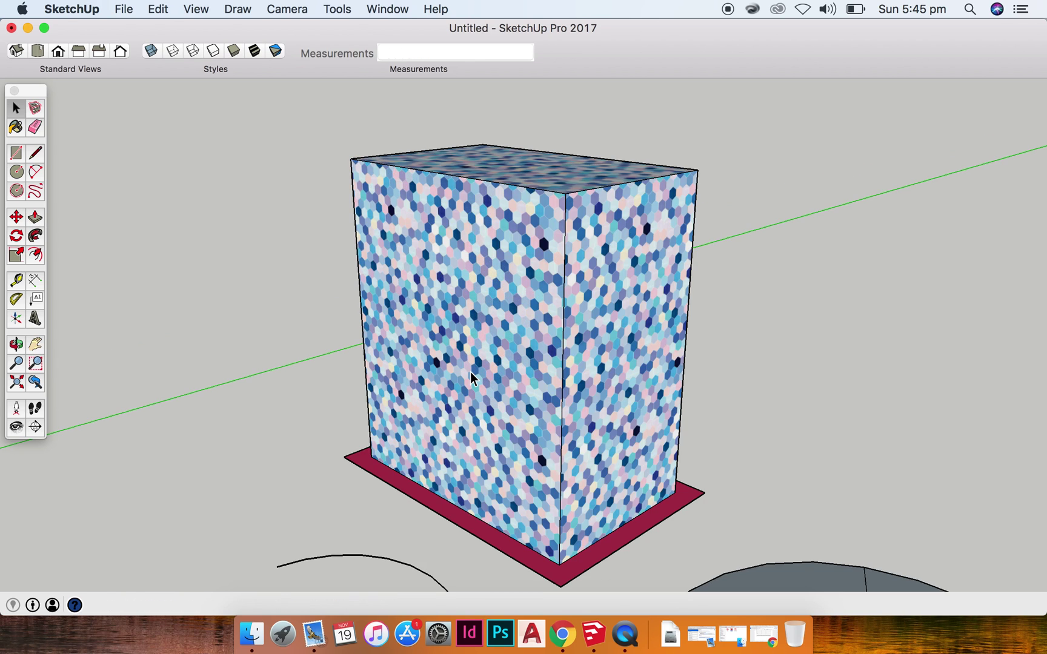
{"action": "key", "text": "space"}
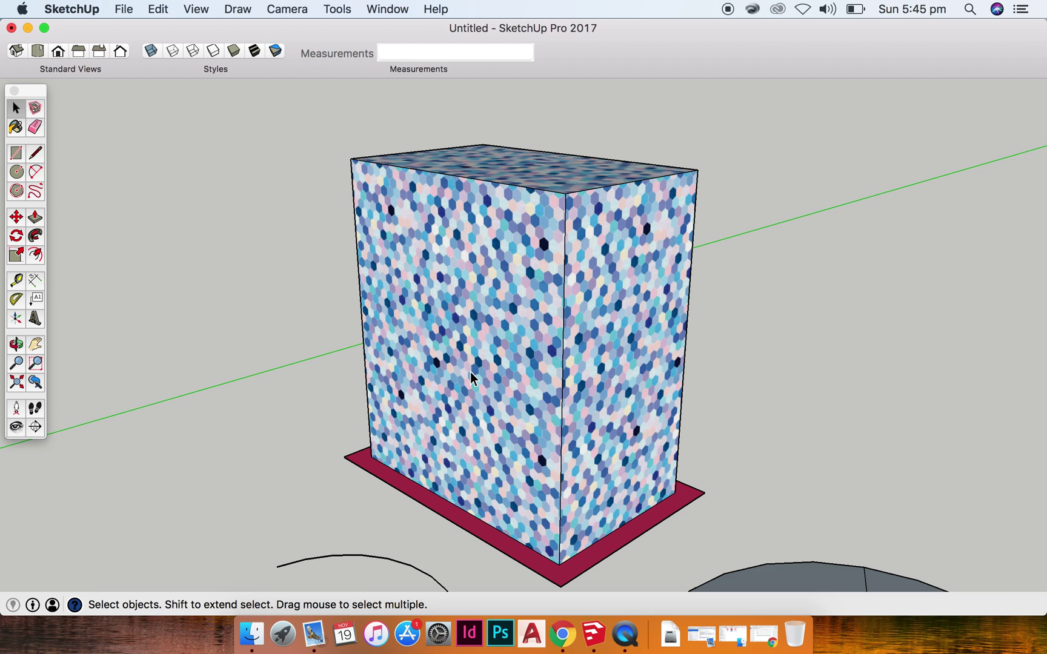
- Scroll out until the box, the arc and the pie-sliced circle are all visible
{"action": "scroll", "coordinate": [404, 315], "scroll_direction": "down", "scroll_amount": 3}
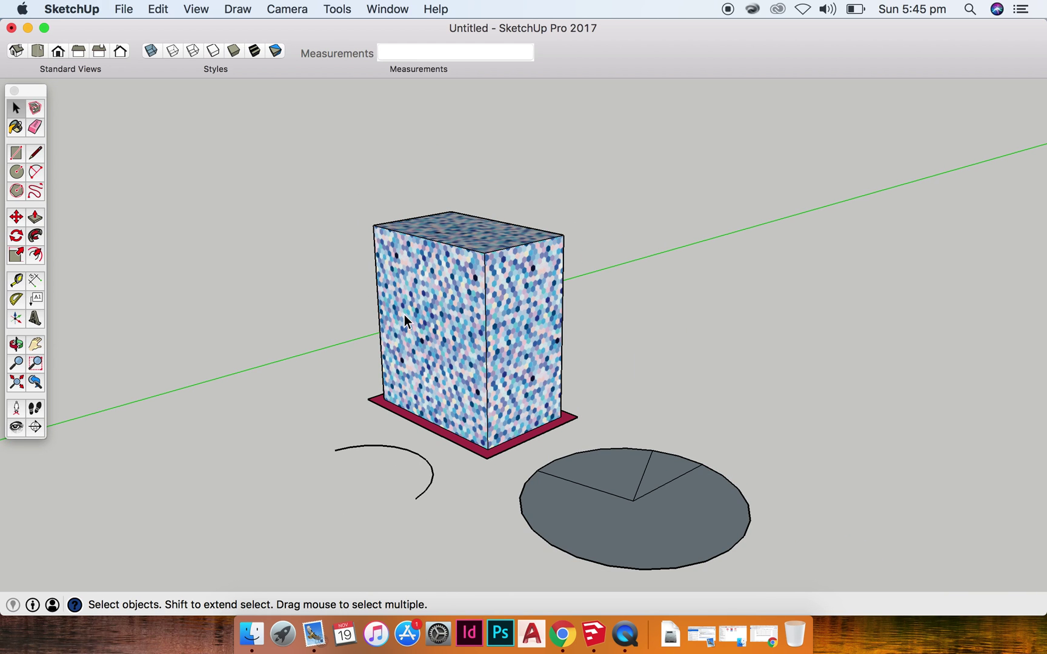